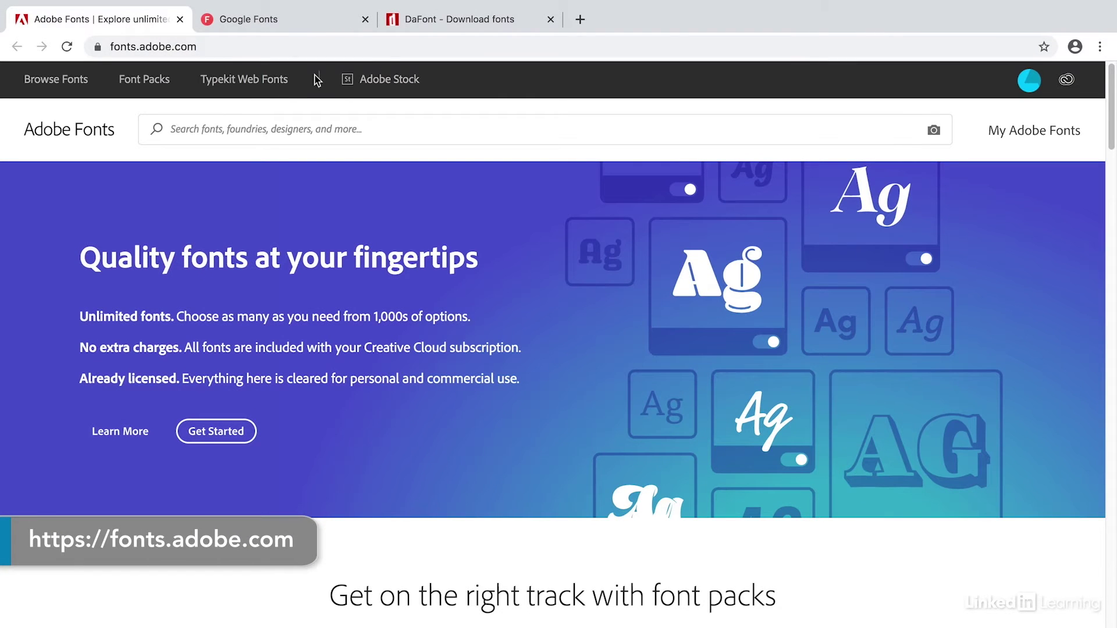
- Browse all Adobe Fonts, filtered to Sans Serif families recommended for Headings
click(78, 83)
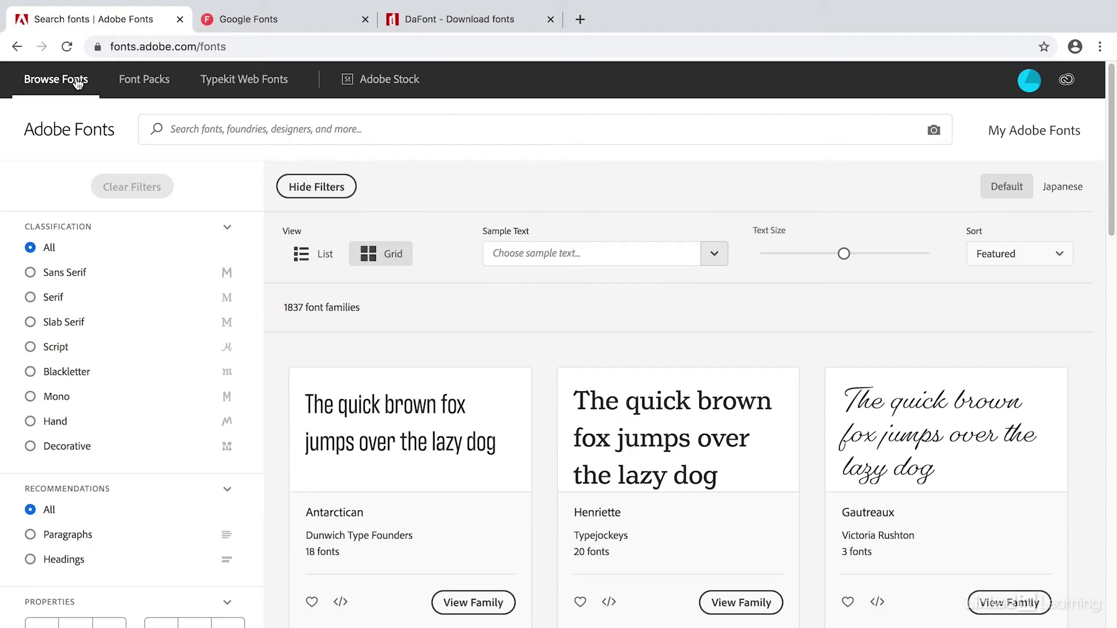
click(30, 273)
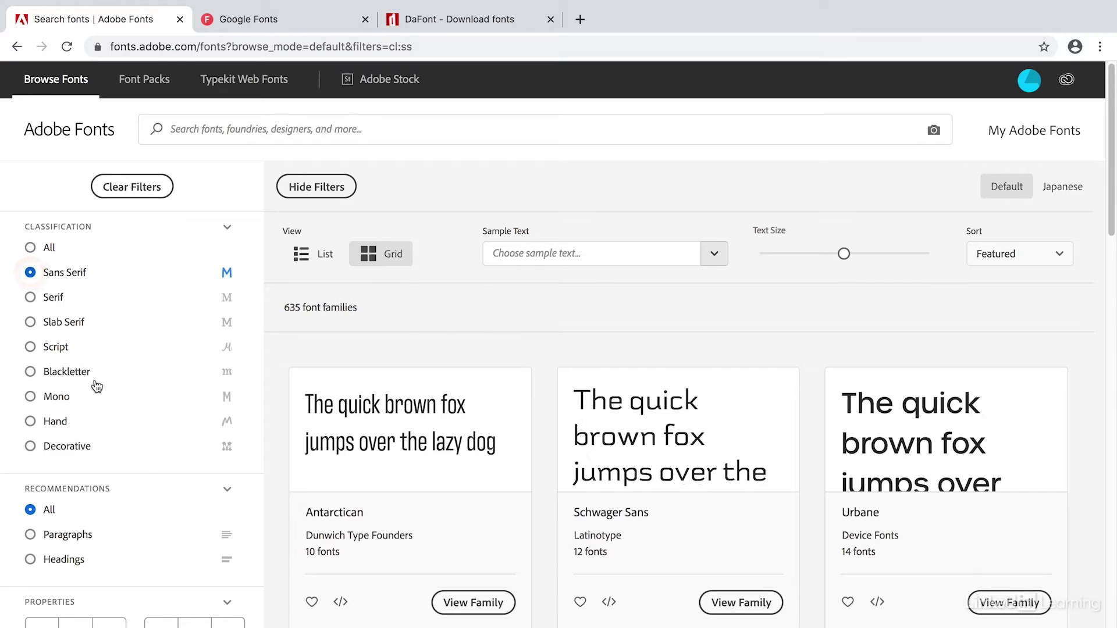
scroll(141, 493, down, 2)
click(30, 455)
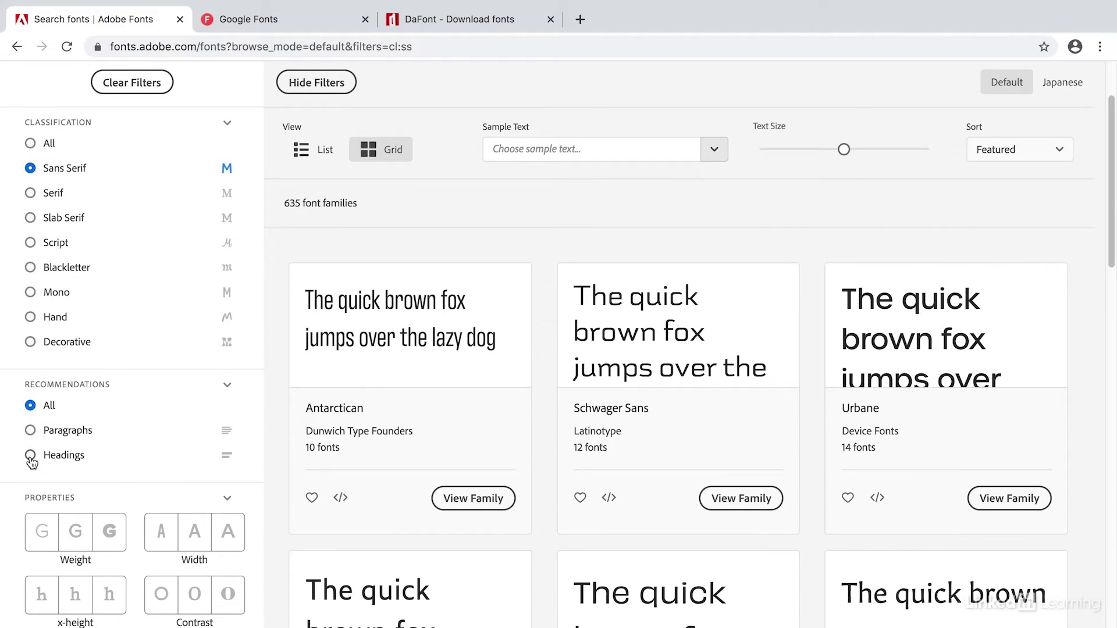
- Narrow to medium weight, normal width, tall x-height and medium contrast, then review the 15 results
click(76, 534)
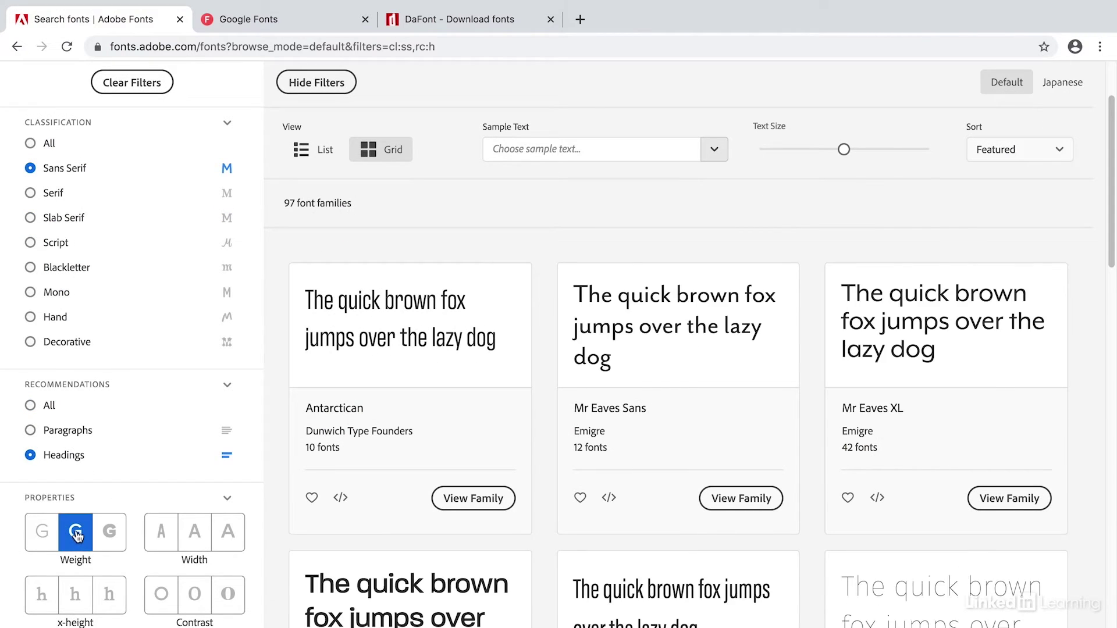
click(196, 537)
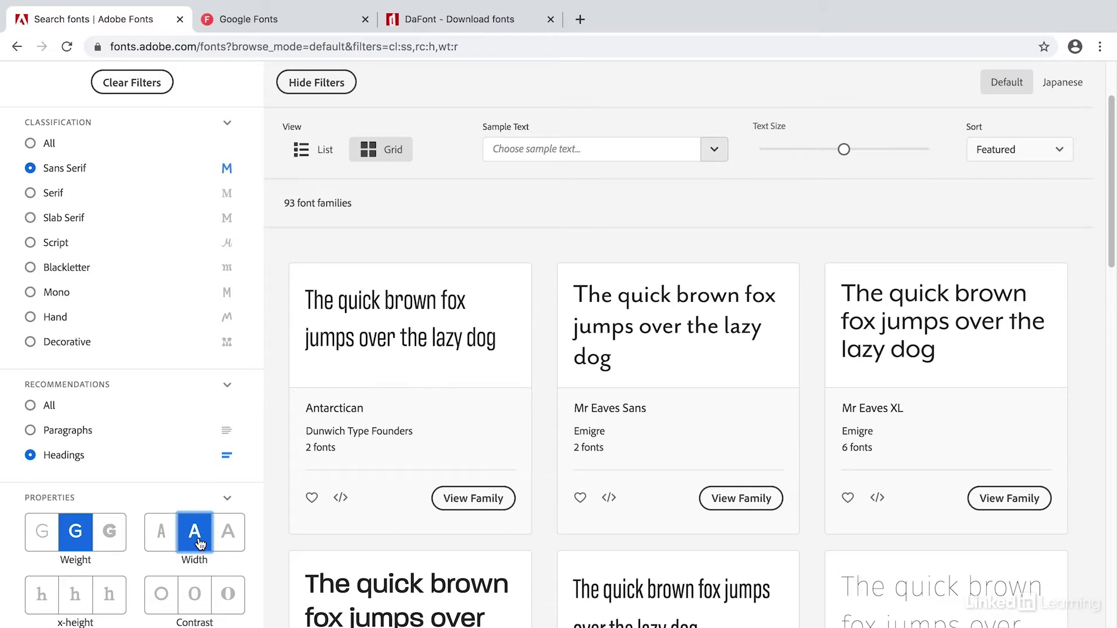
scroll(138, 548, down, 1)
click(111, 576)
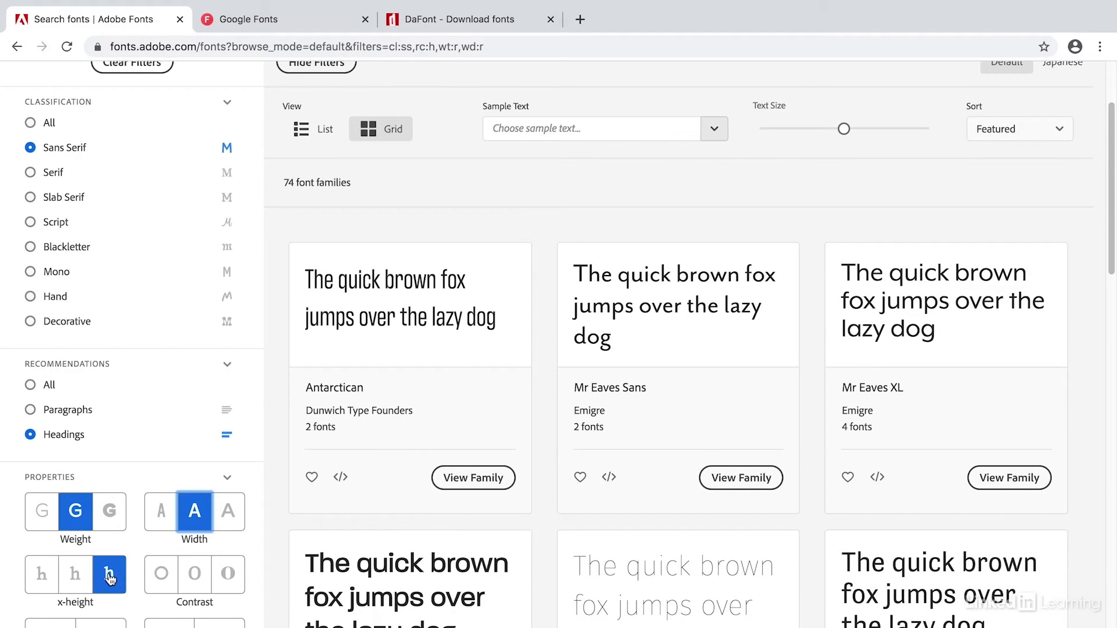
click(196, 575)
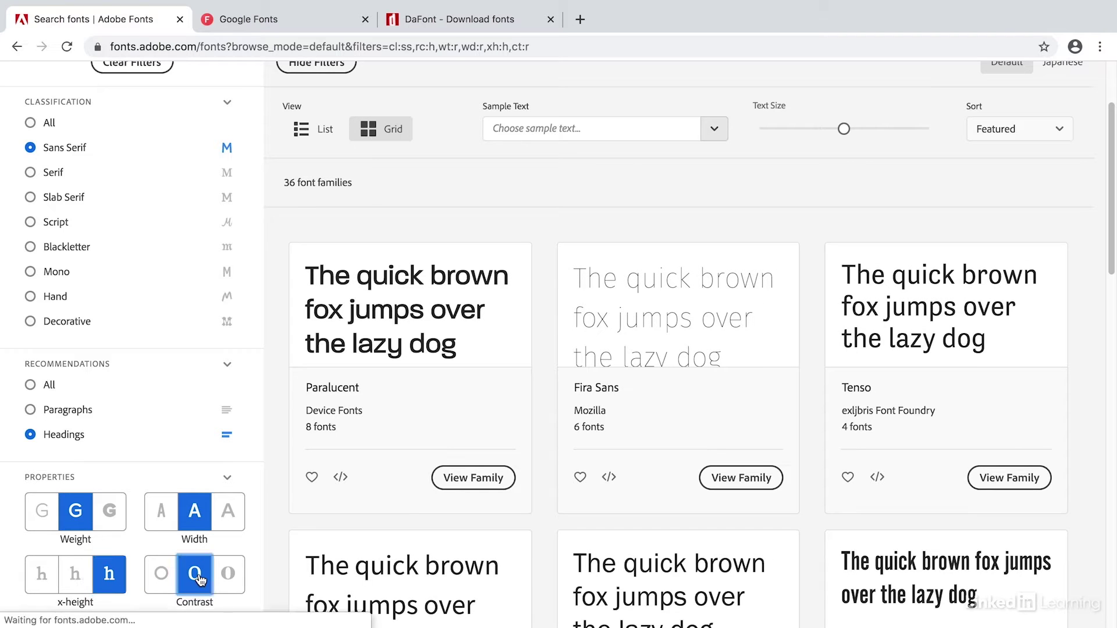
scroll(656, 302, down, 2)
scroll(656, 301, down, 2)
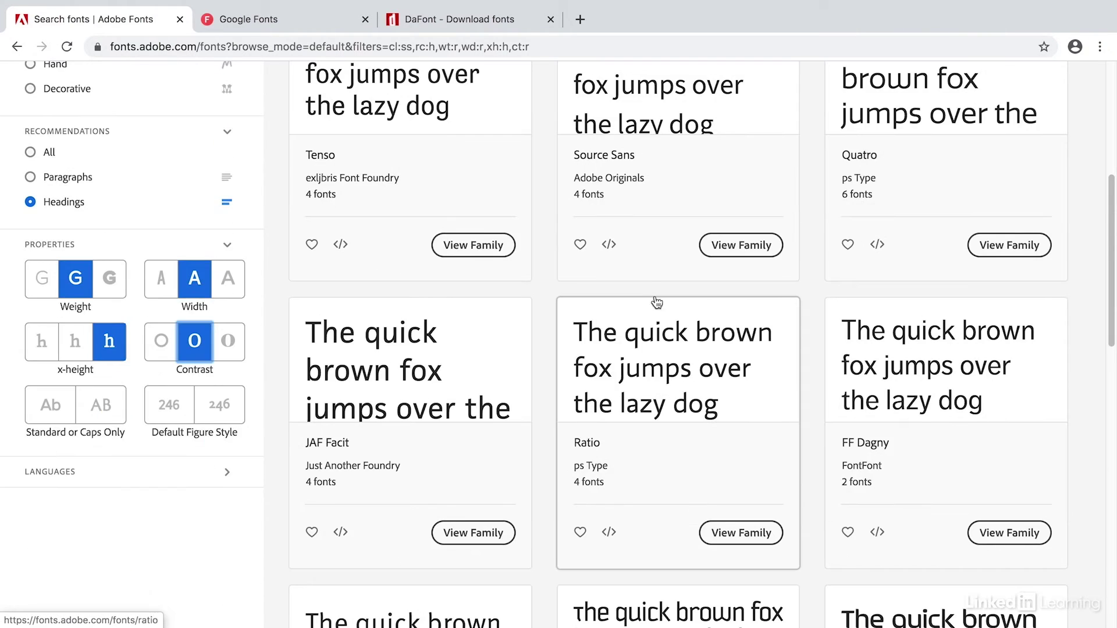
scroll(620, 448, down, 2)
scroll(619, 448, down, 4)
scroll(620, 448, up, 4)
scroll(621, 447, up, 8)
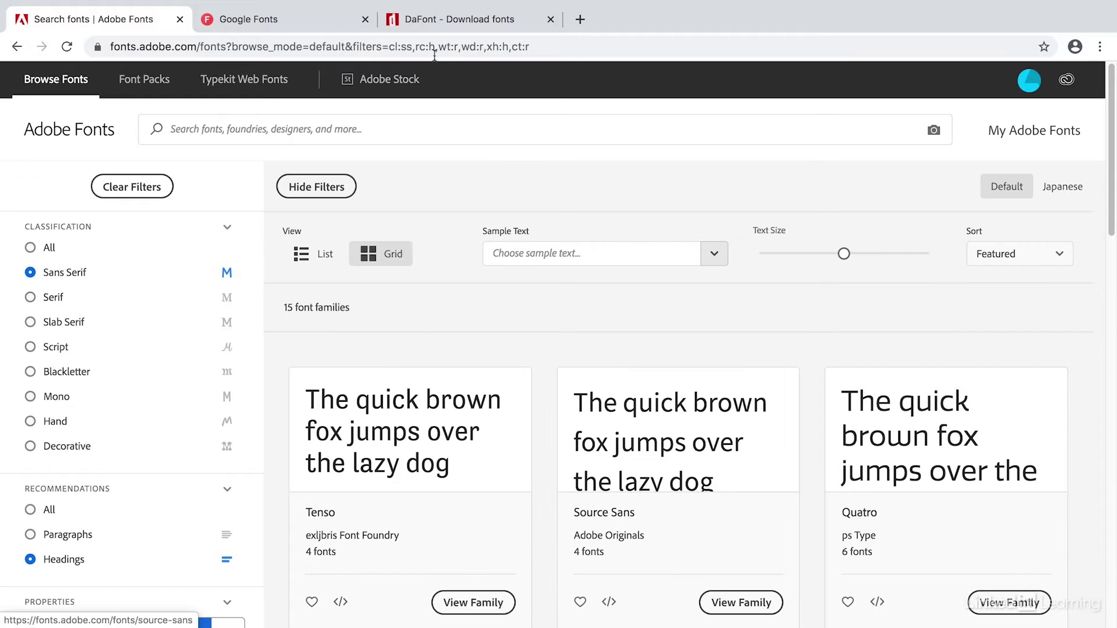
- Move from the Google Fonts catalog over to the DaFont download site
click(280, 19)
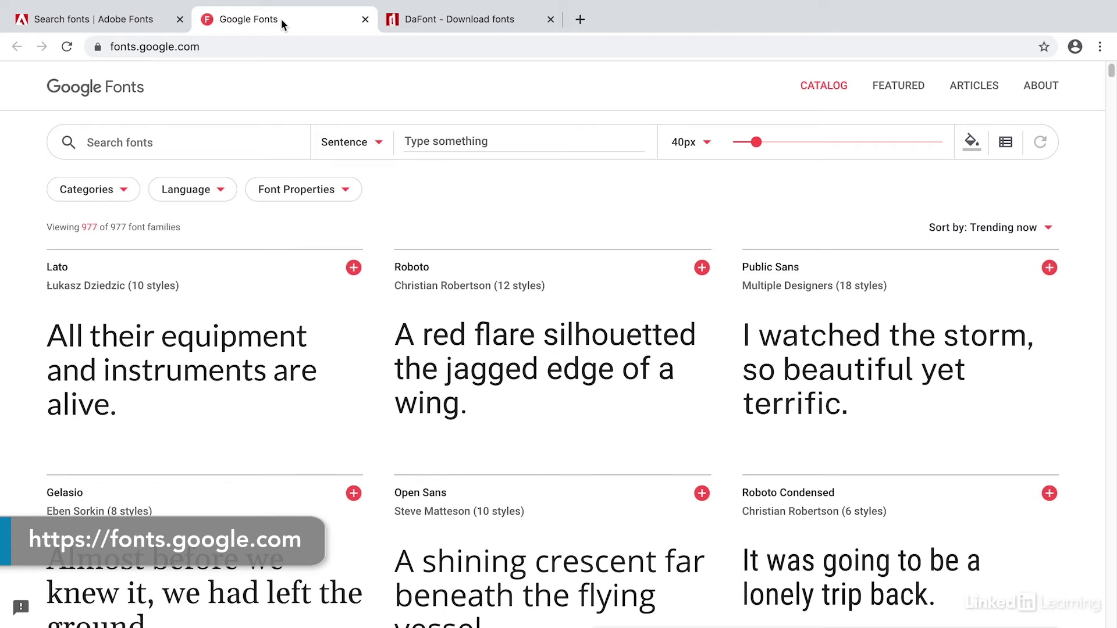
click(456, 21)
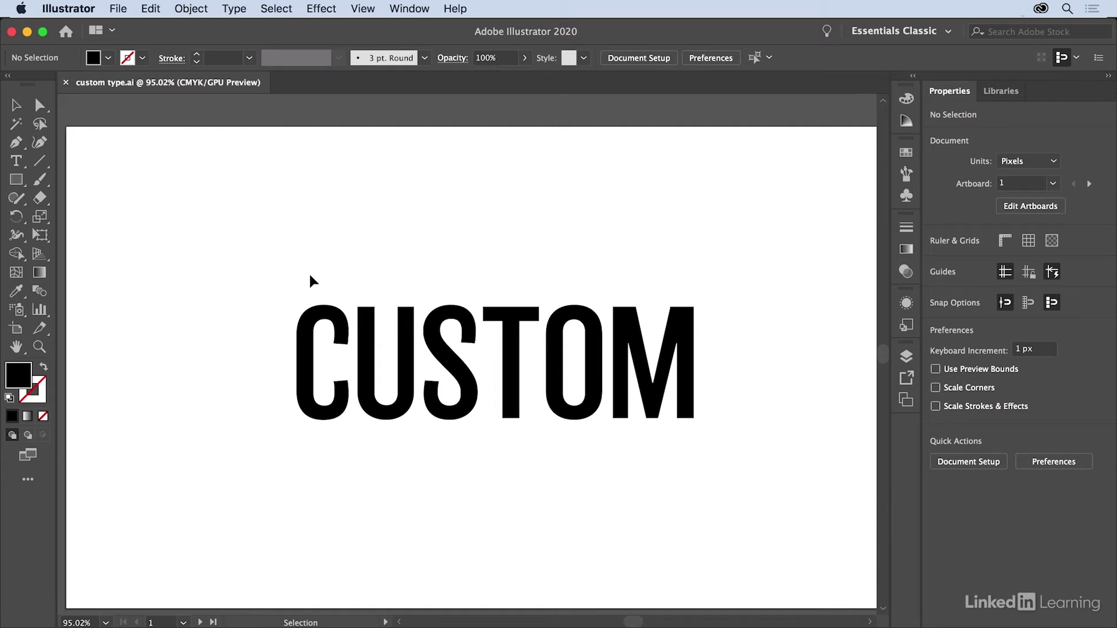
- Convert the CUSTOM text to outlines with Type > Create Outlines
click(375, 337)
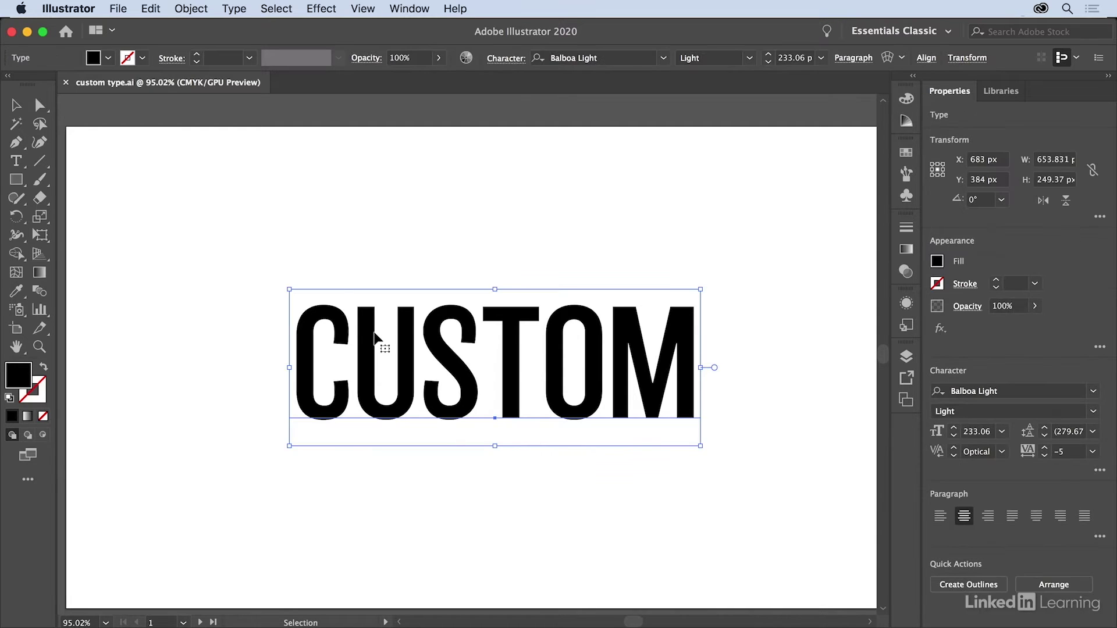
click(235, 8)
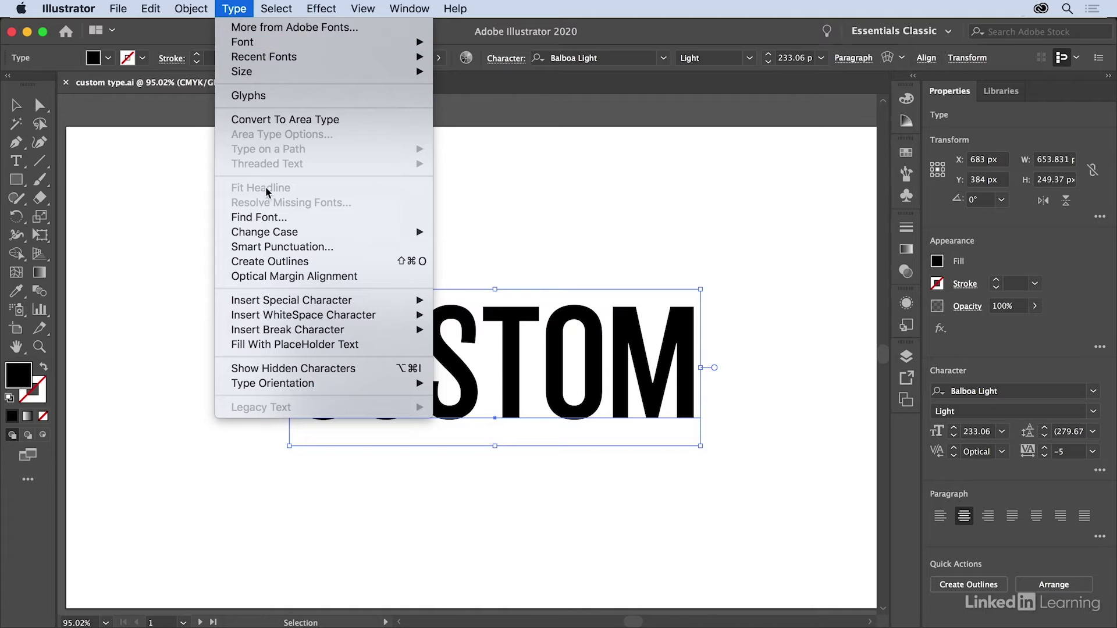
click(277, 262)
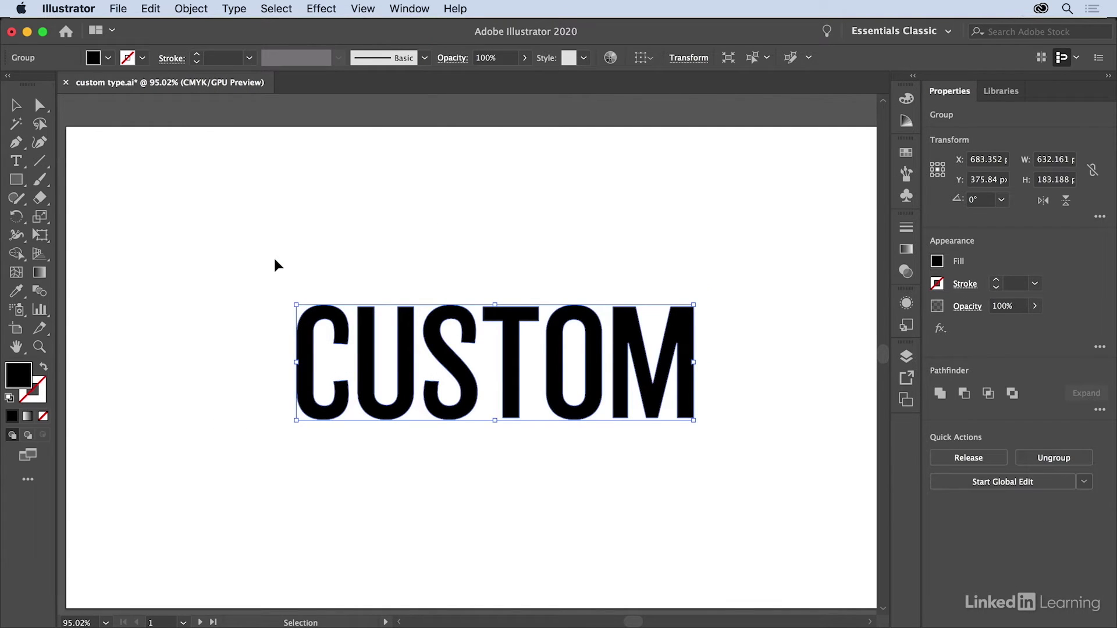
- Extend the T's stem below the baseline by moving its bottom anchors with Direct Selection
click(40, 105)
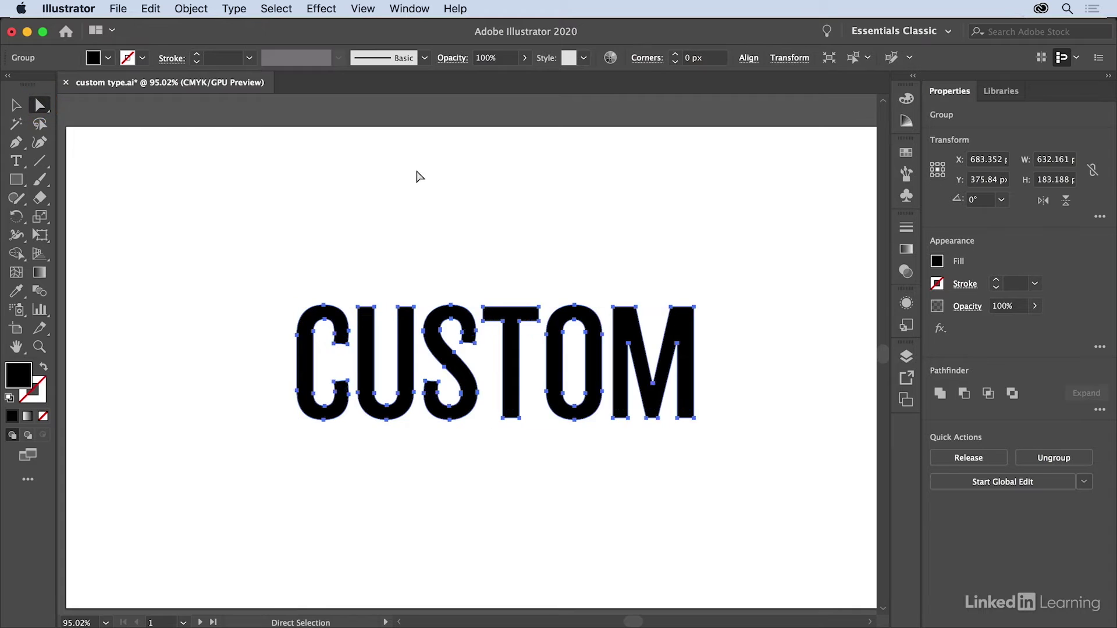
click(543, 511)
mouse_move(482, 448)
mouse_down()
mouse_move(531, 409)
mouse_move(504, 501)
mouse_up()
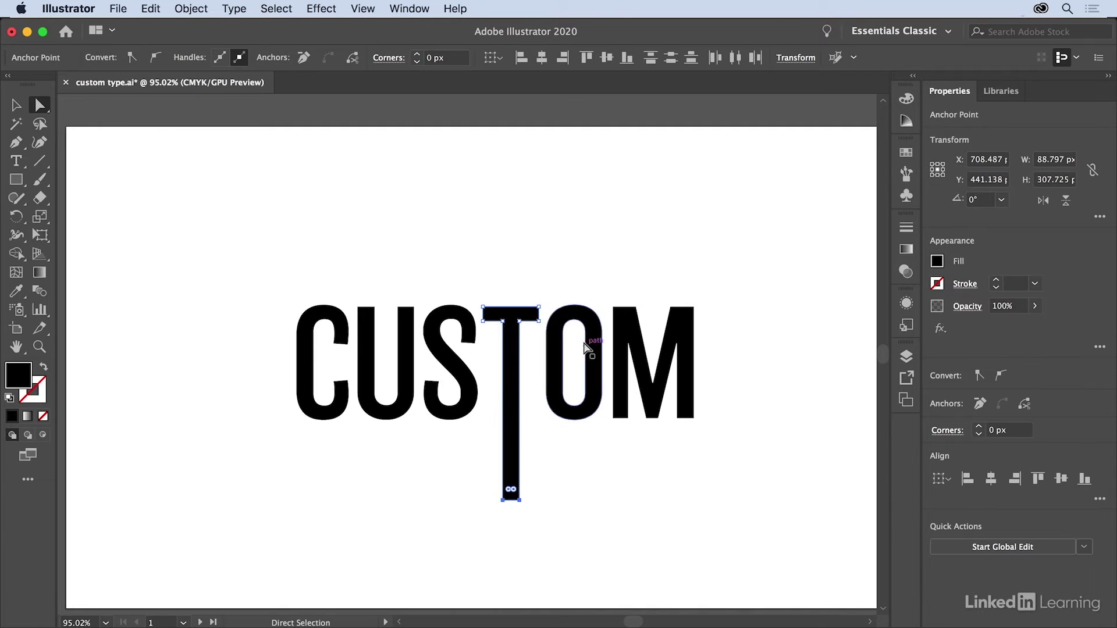
- Delete the O's inner counter so the letter becomes a solid capsule
click(574, 320)
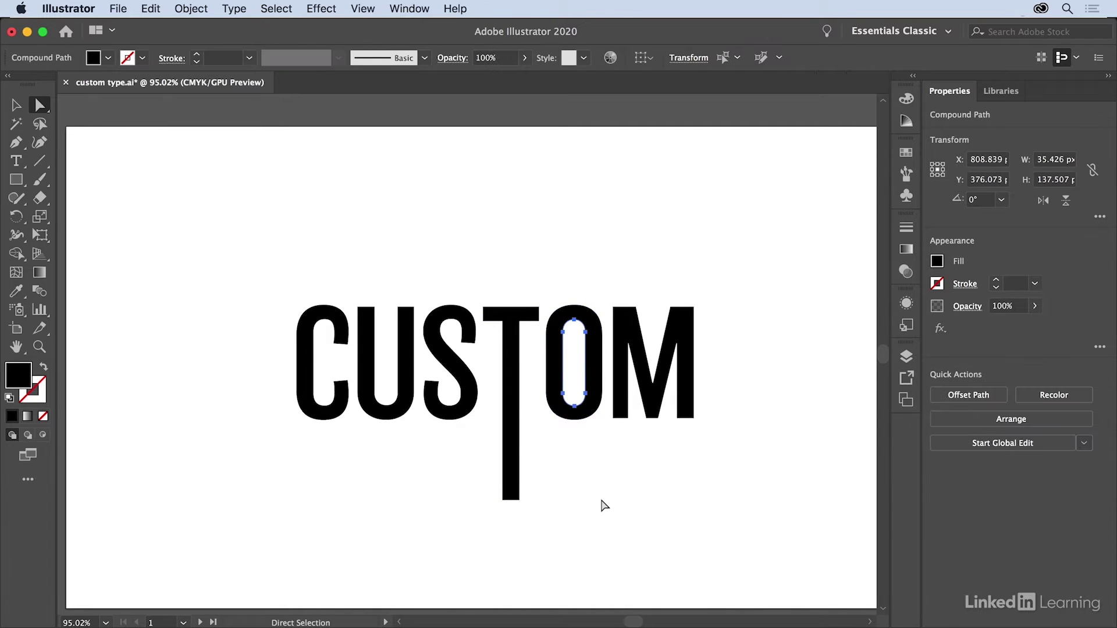
key(Delete)
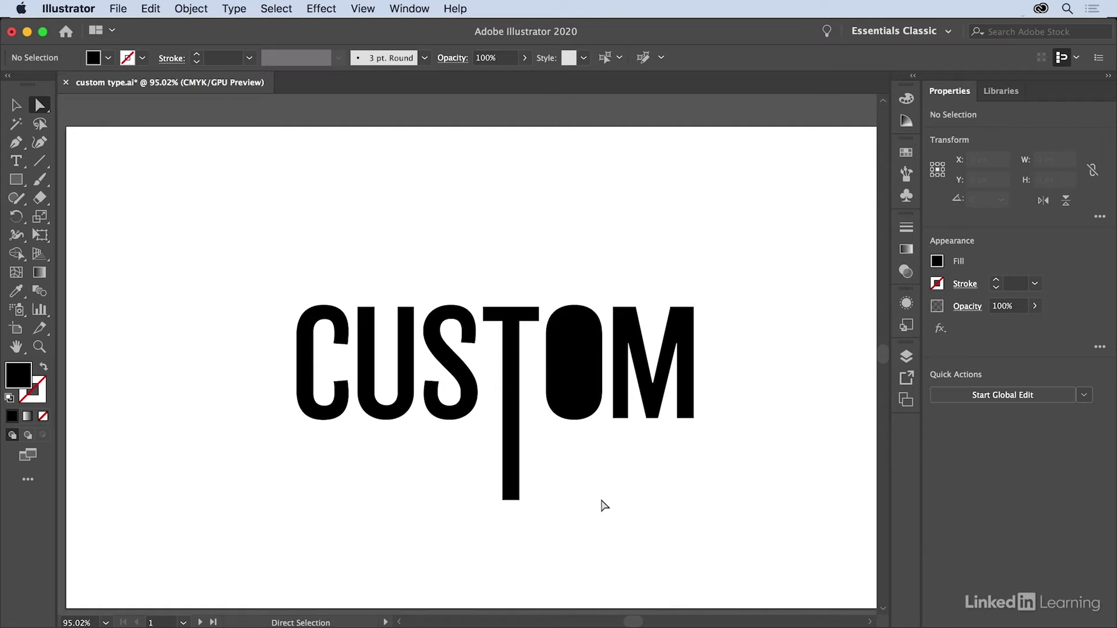
click(17, 180)
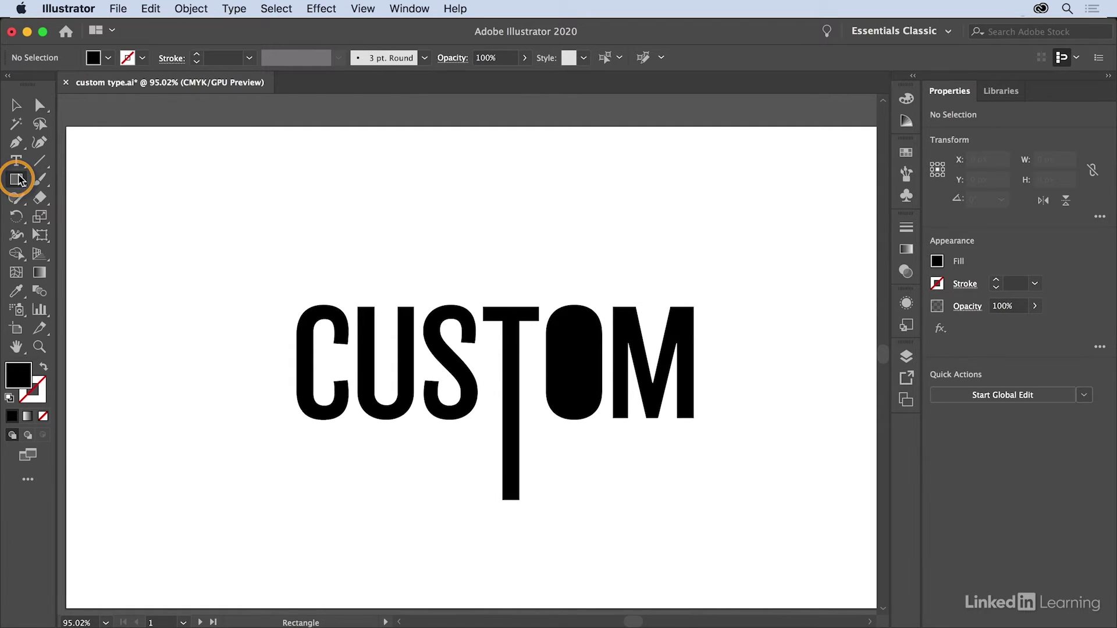
- Draw a small upright three-sided polygon above the lettering
click(93, 235)
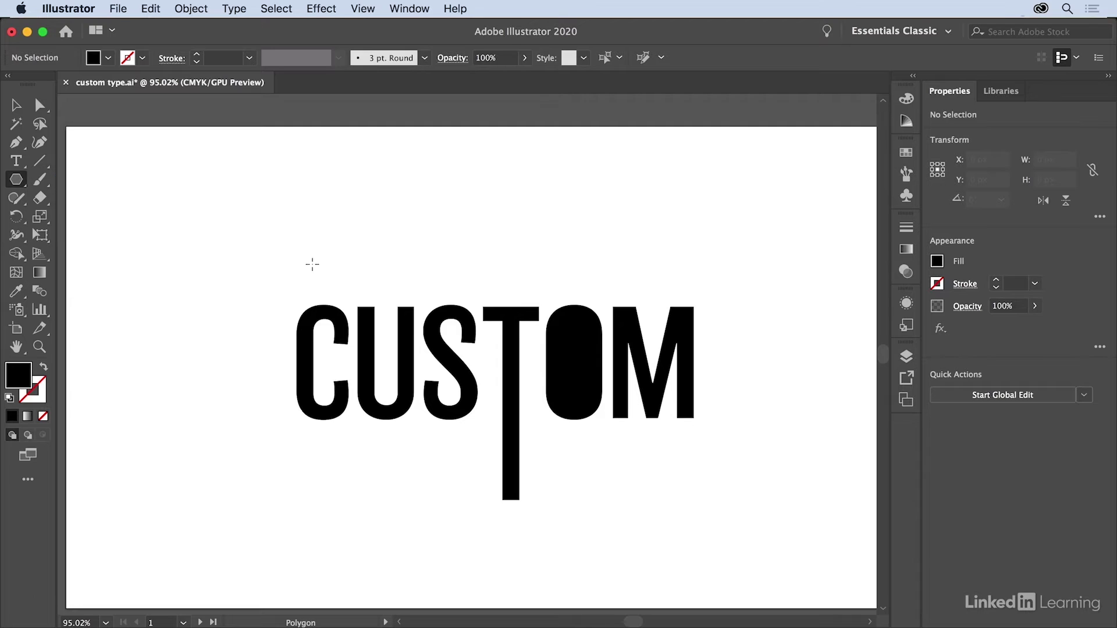
drag(306, 244, 318, 251)
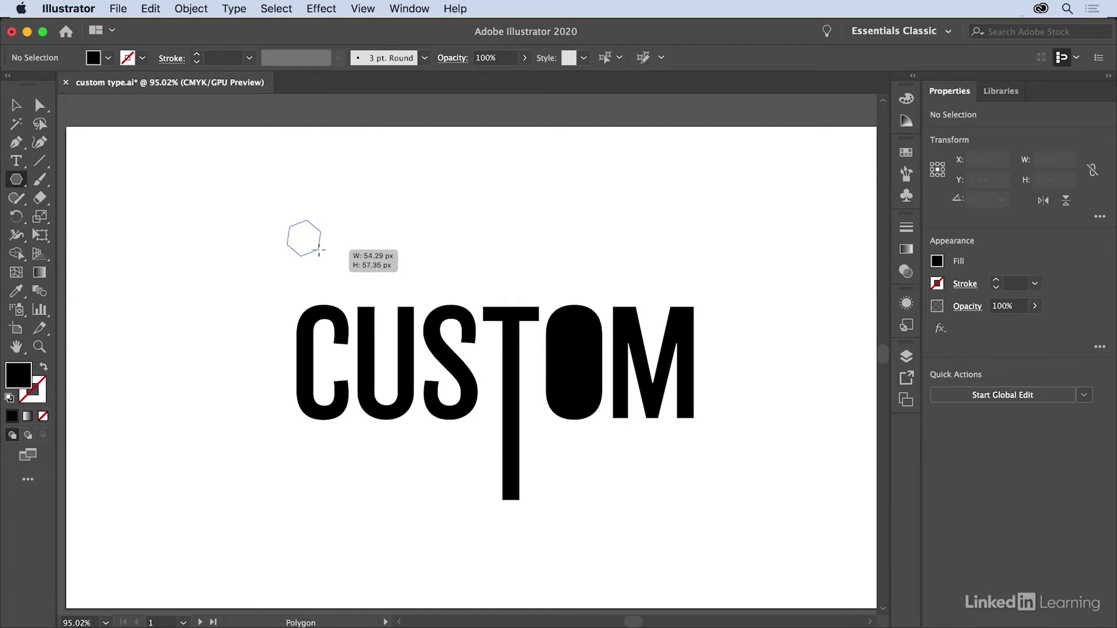
drag(319, 252, 322, 254)
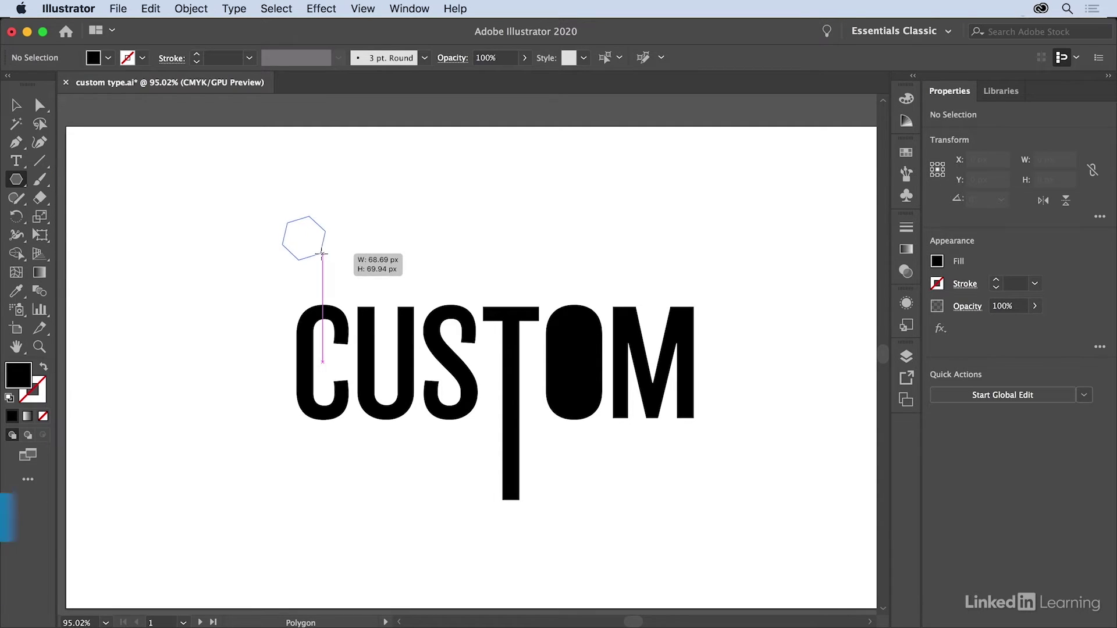
key(Down)
key(Down)
key(Down)
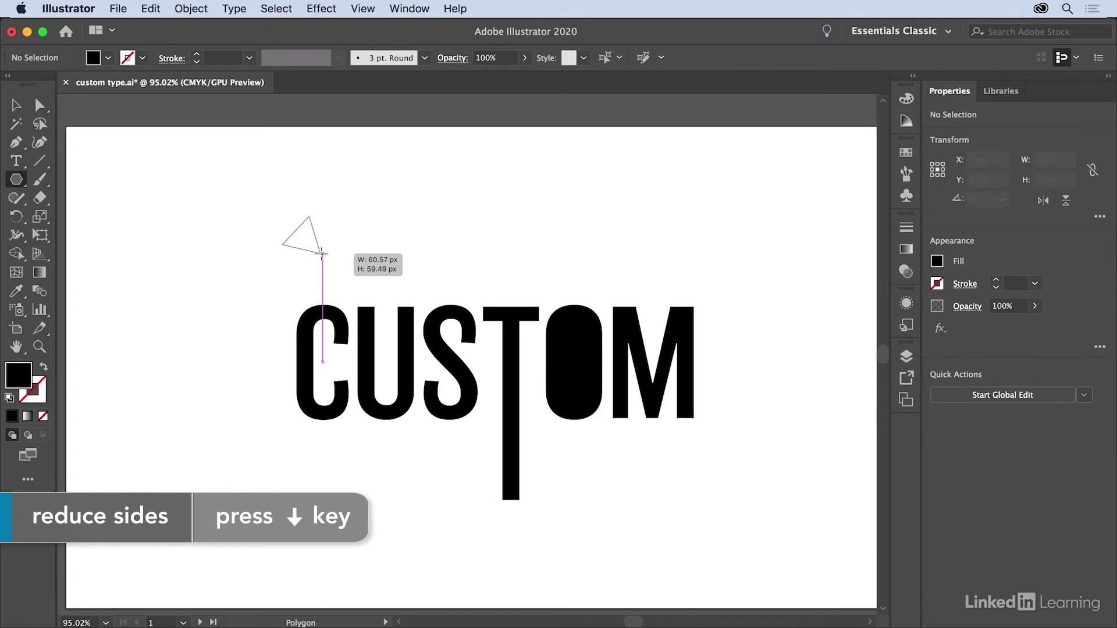
drag(322, 254, 318, 251)
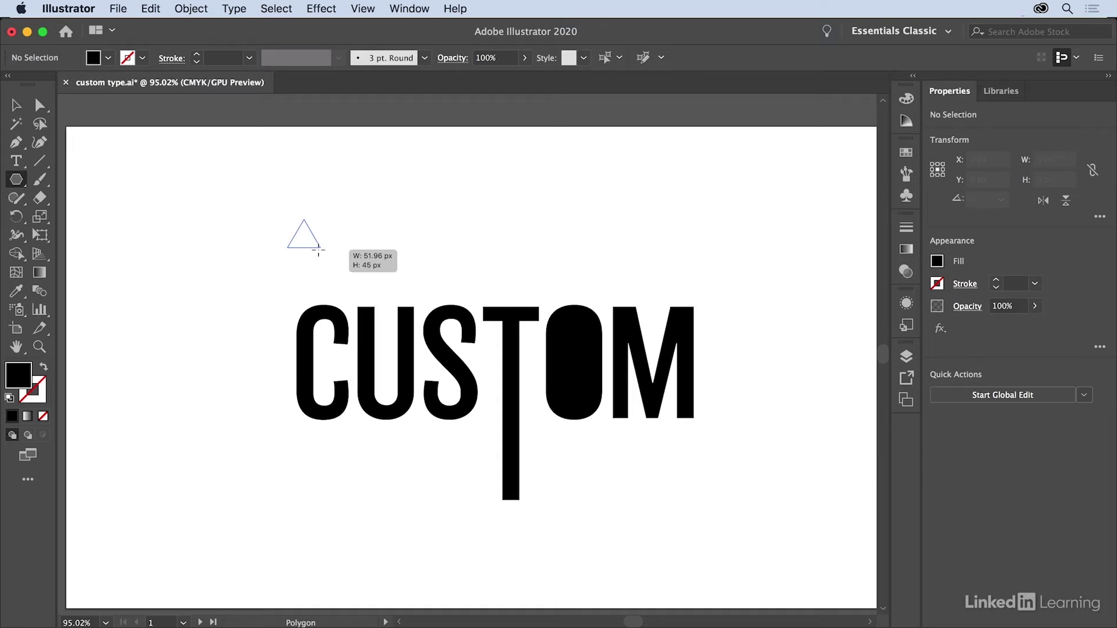
drag(318, 251, 320, 250)
- Place the triangle atop the U's right stem and select it together with the U
click(15, 104)
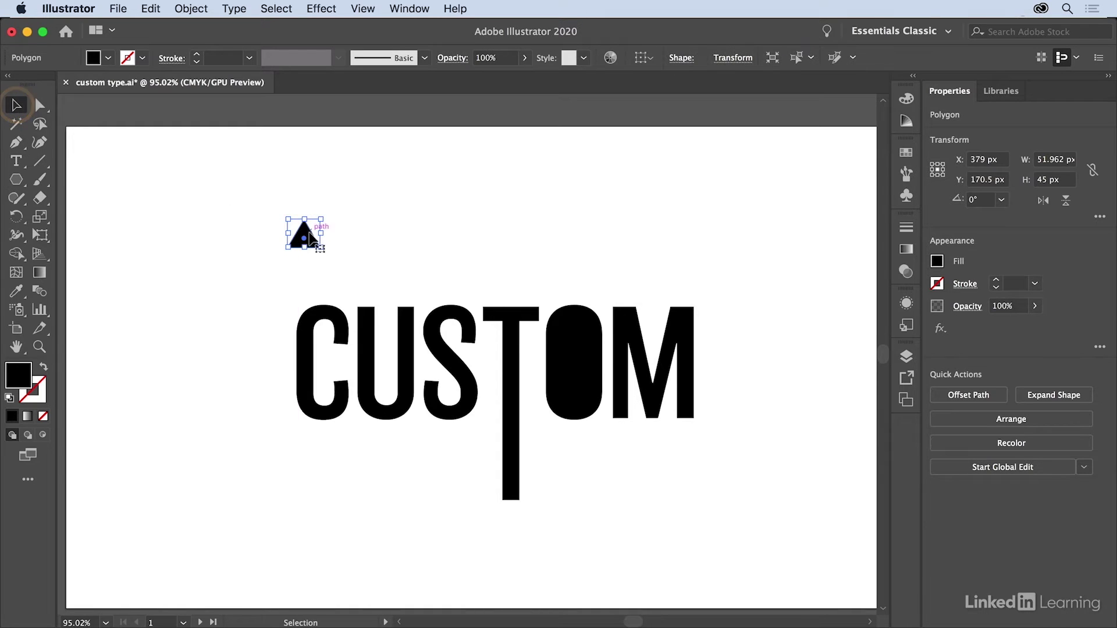
drag(307, 236, 410, 301)
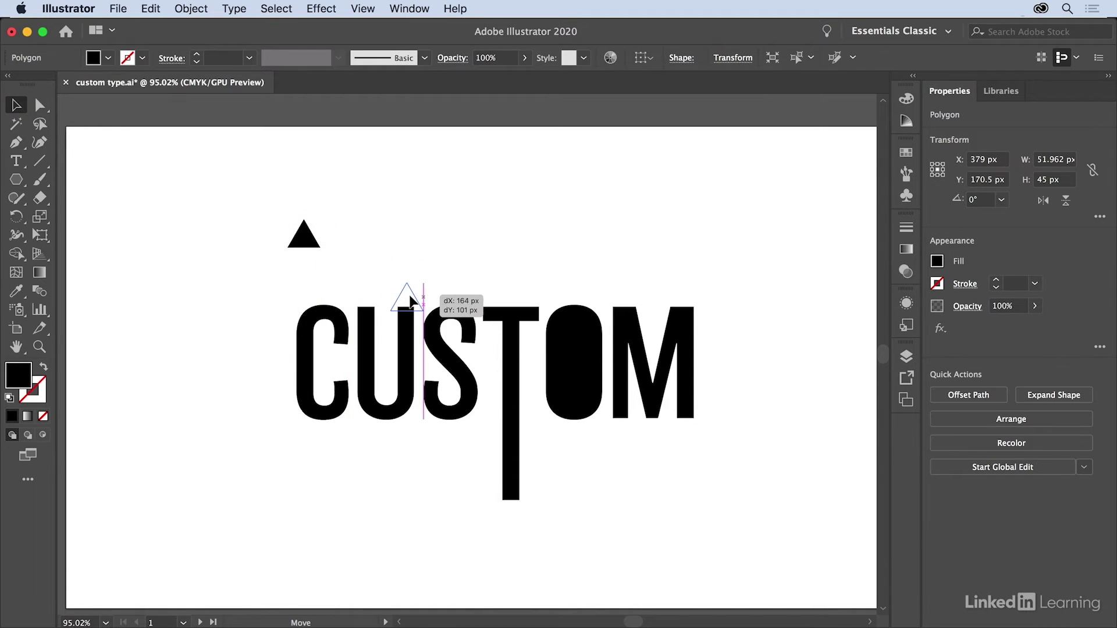
drag(410, 300, 410, 300)
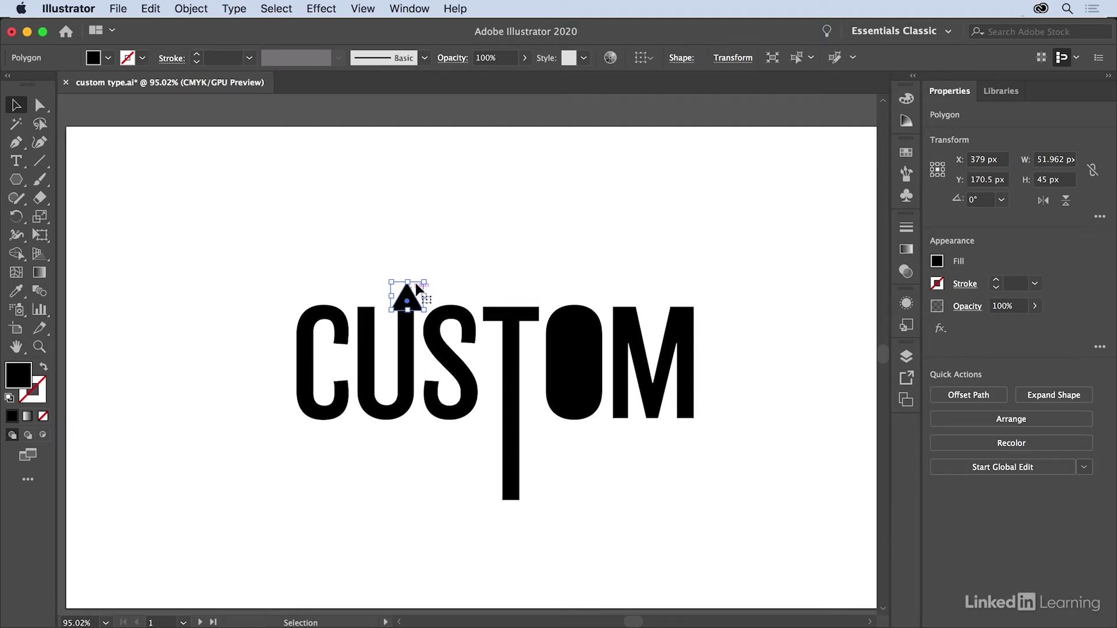
key(Left)
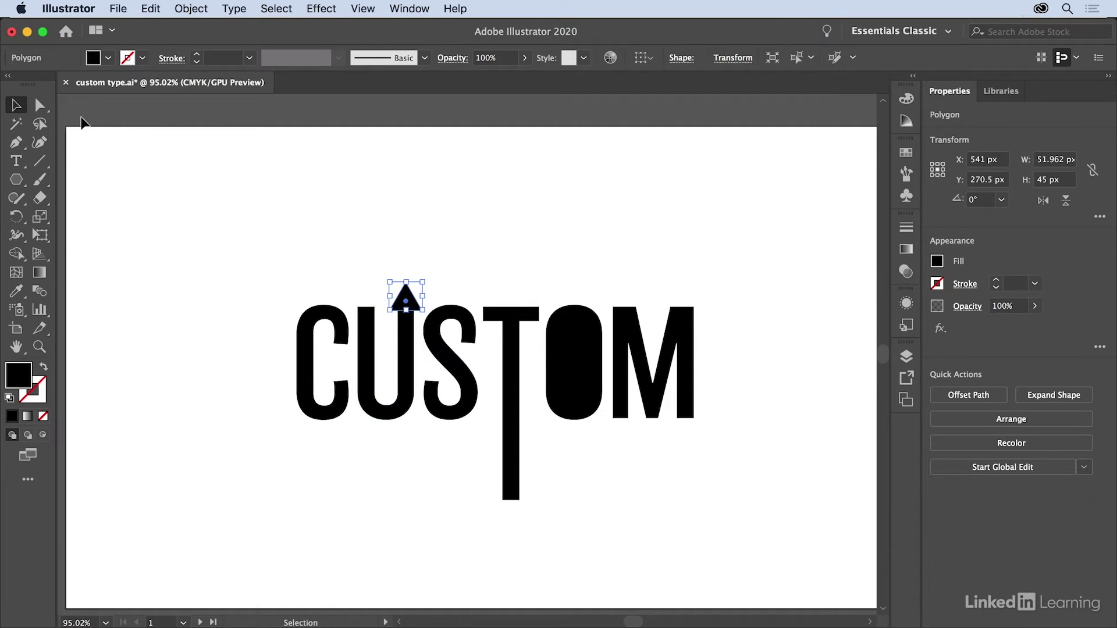
key(a)
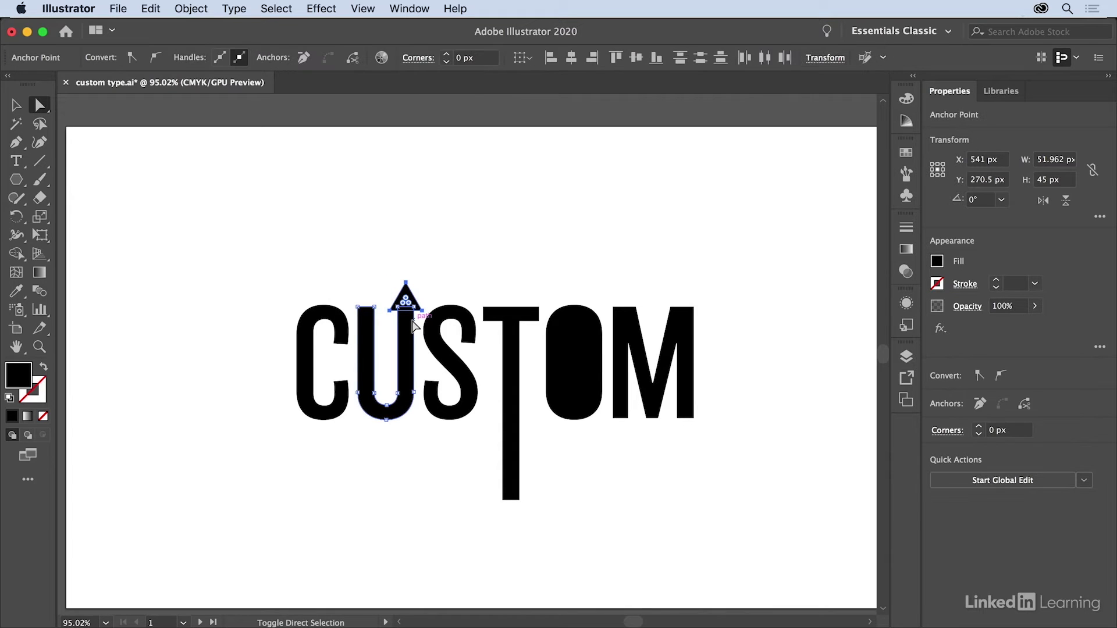
shift+click(413, 325)
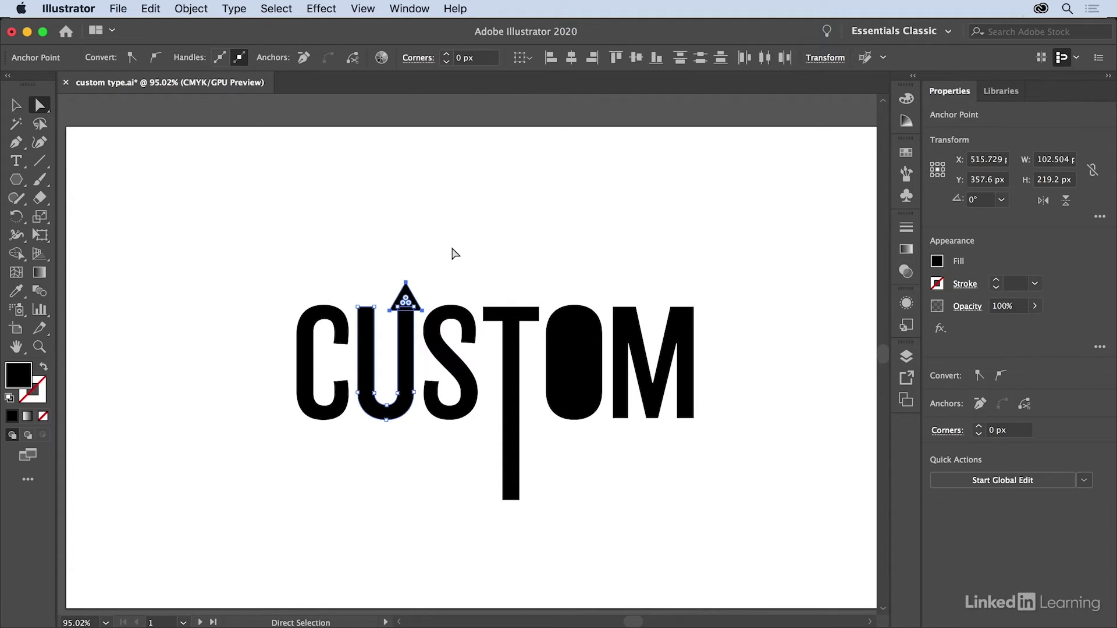
- Show the Pathfinder panel and place a triangle copy at the M's lower right
click(420, 9)
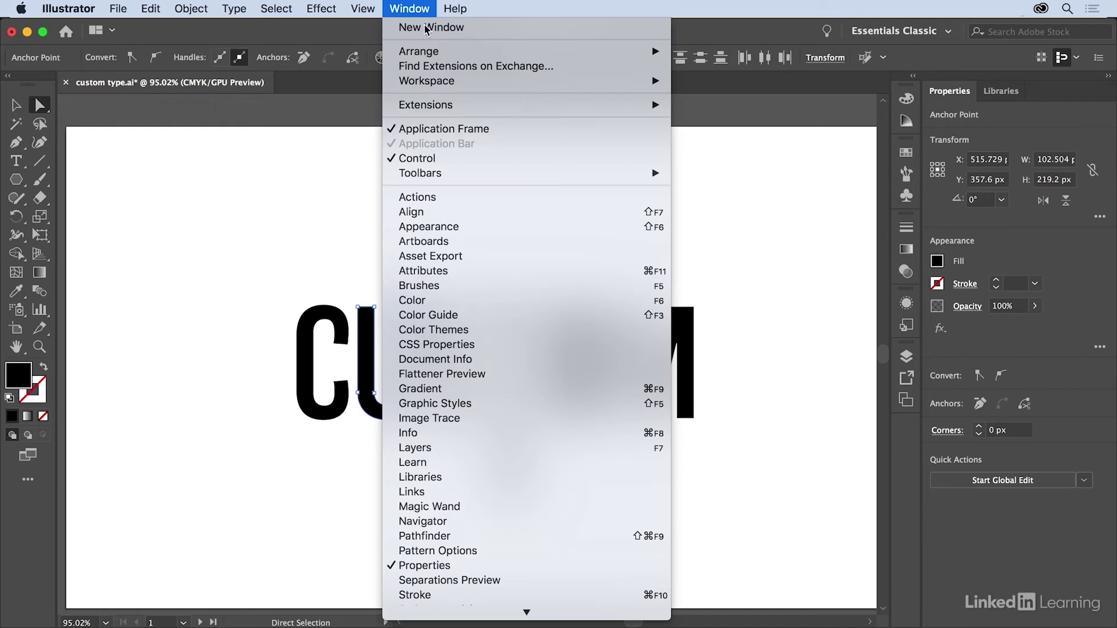
click(468, 538)
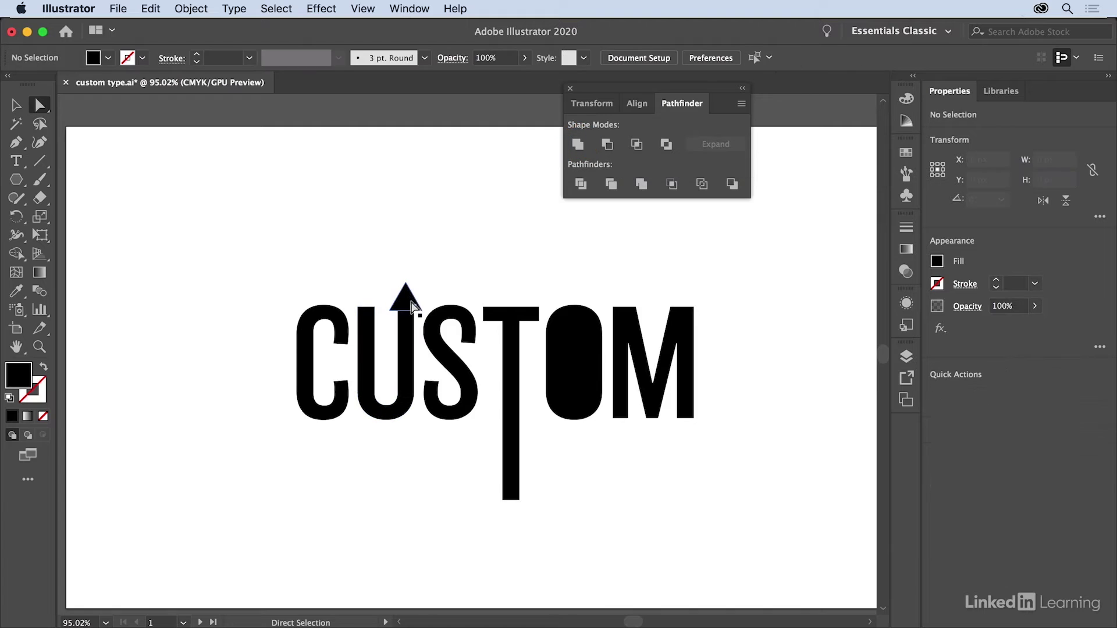
key(v)
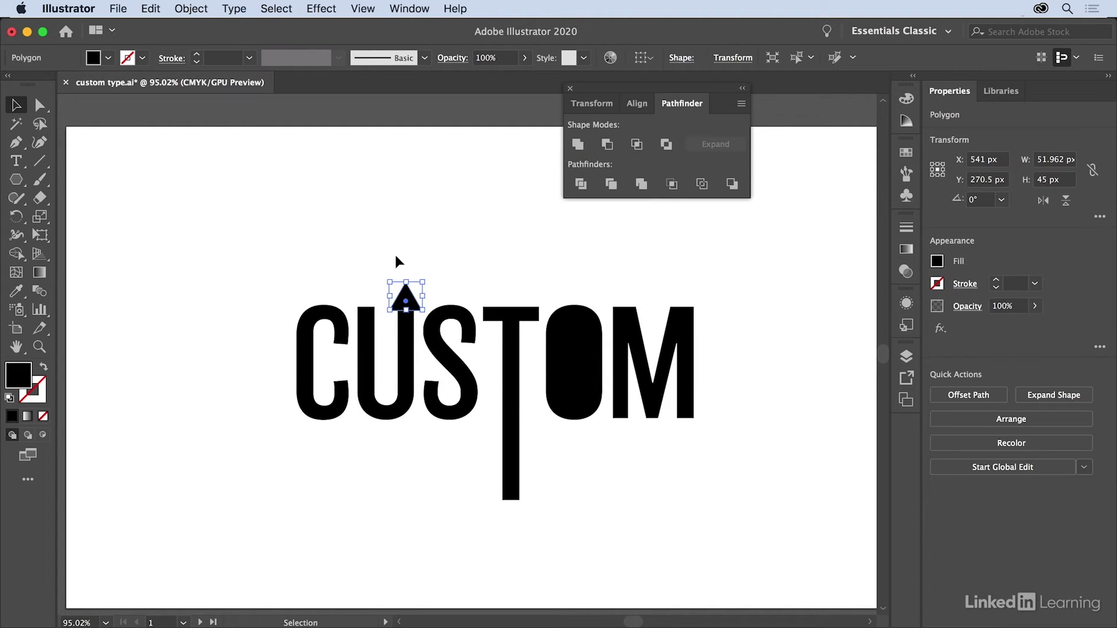
drag(410, 301, 696, 427)
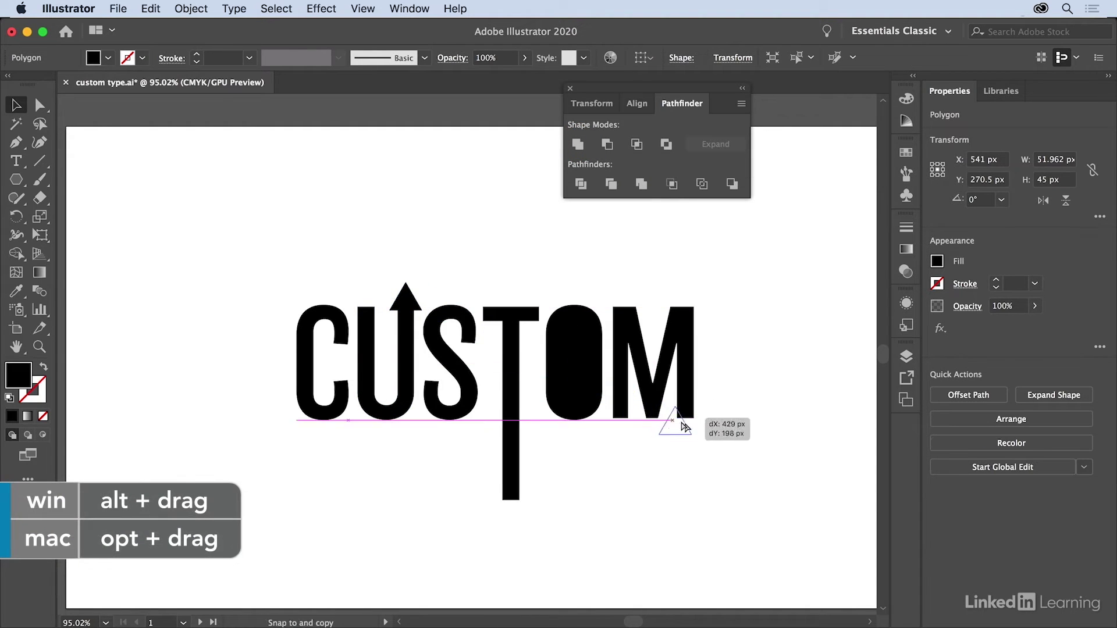
drag(696, 428, 705, 434)
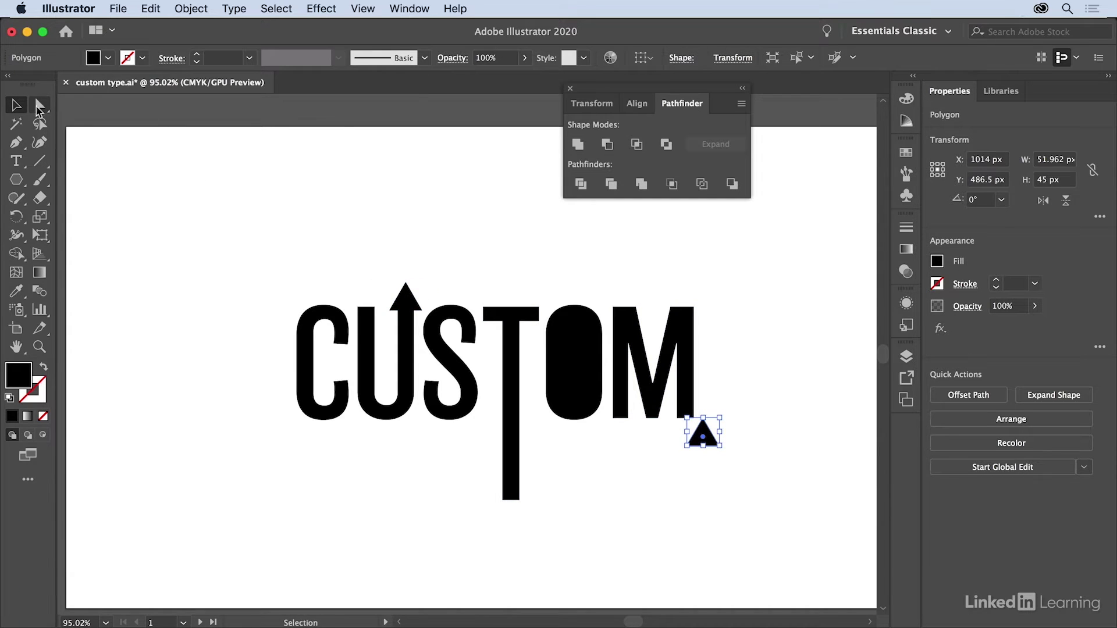
- Unite the U and its top triangle into a single arrow shape
key(a)
shift+click(408, 300)
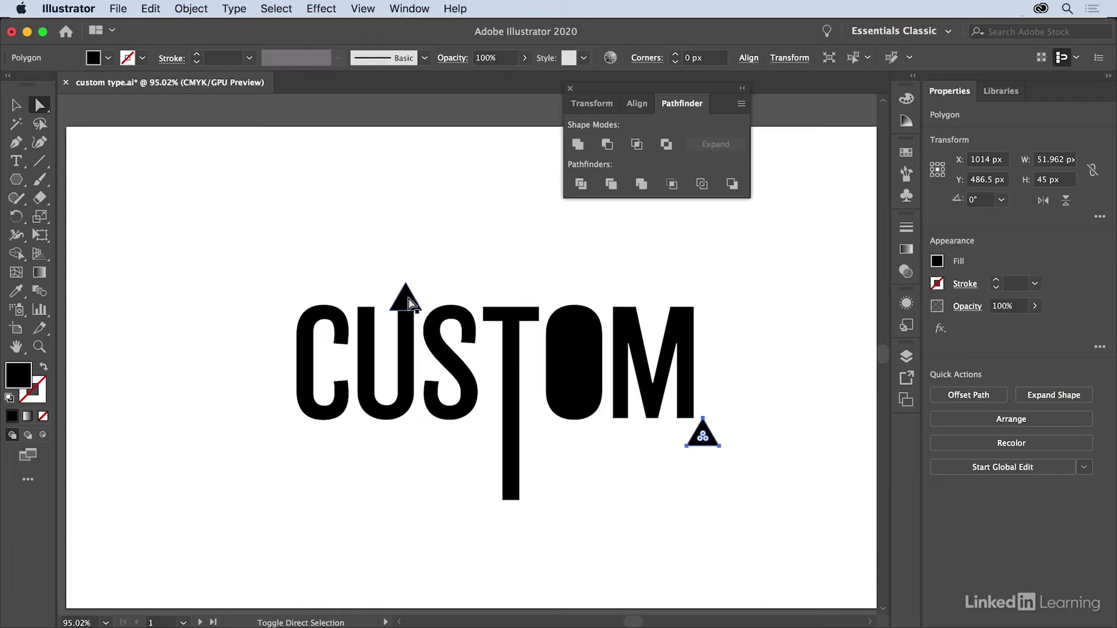
shift+click(413, 328)
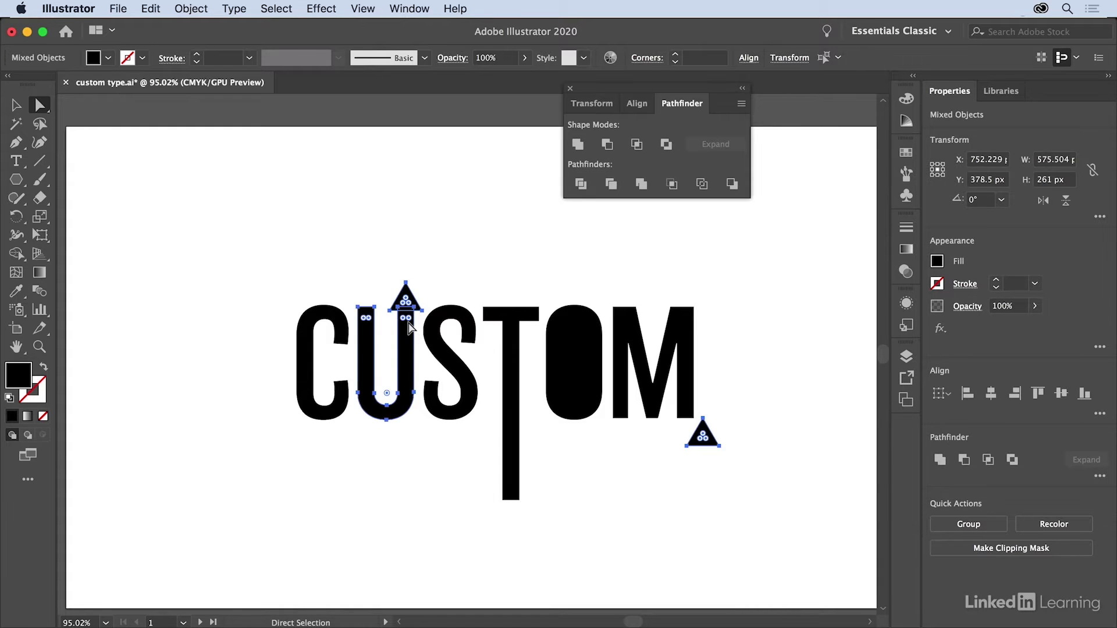
click(578, 145)
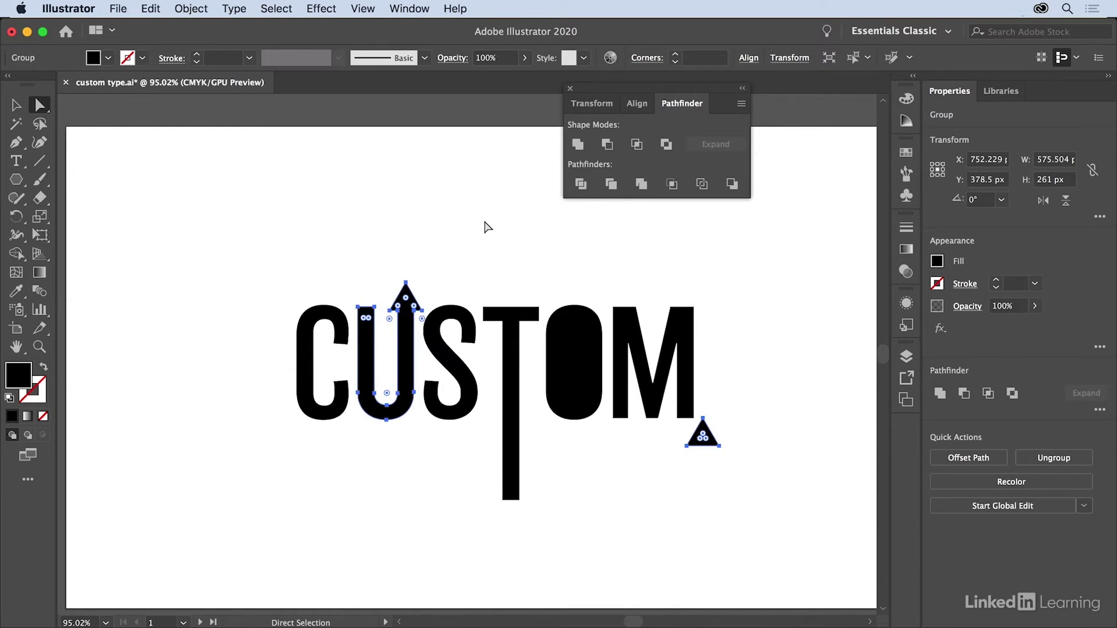
click(483, 225)
- Align the triangle to the M's right edge and Minus Front it to notch the corner
key(v)
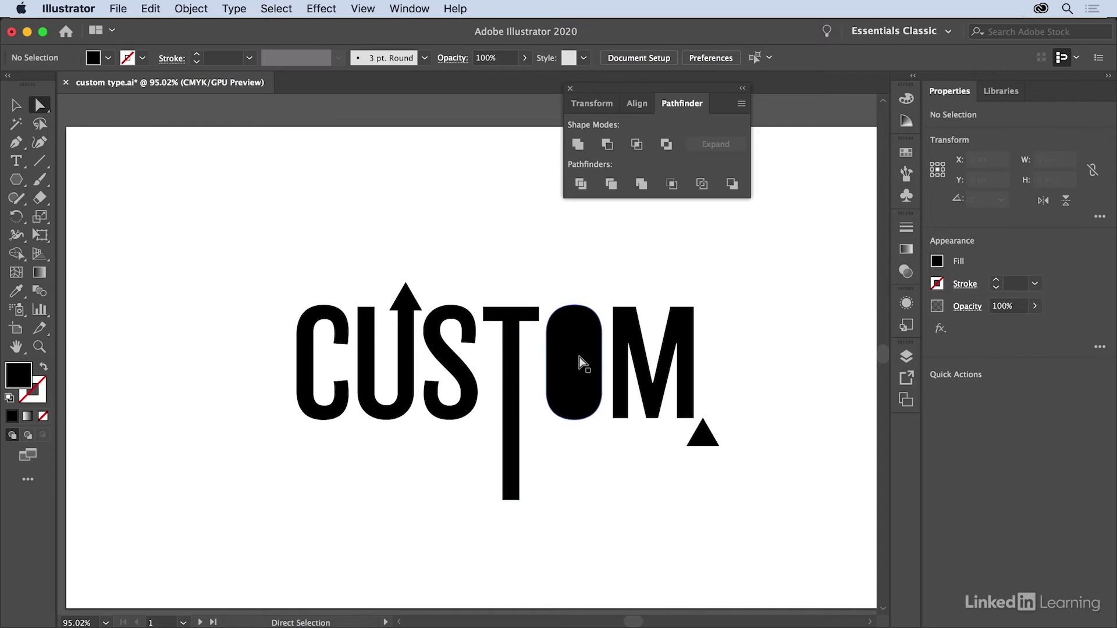
drag(703, 436, 694, 414)
key(Up)
key(Up)
key(Up)
key(Up)
key(Up)
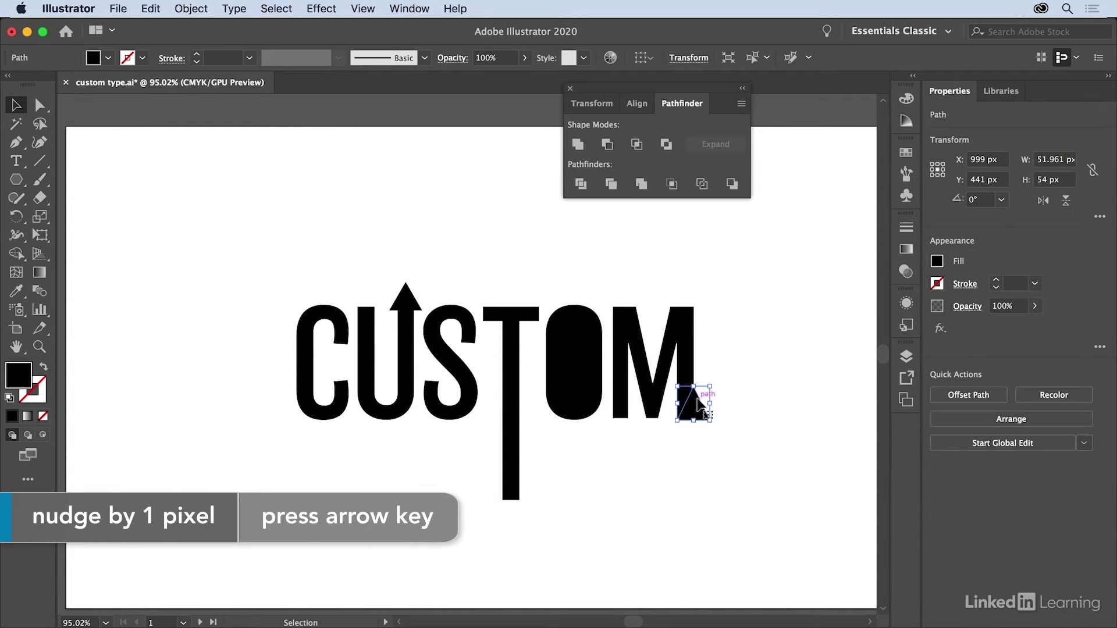
shift+click(680, 329)
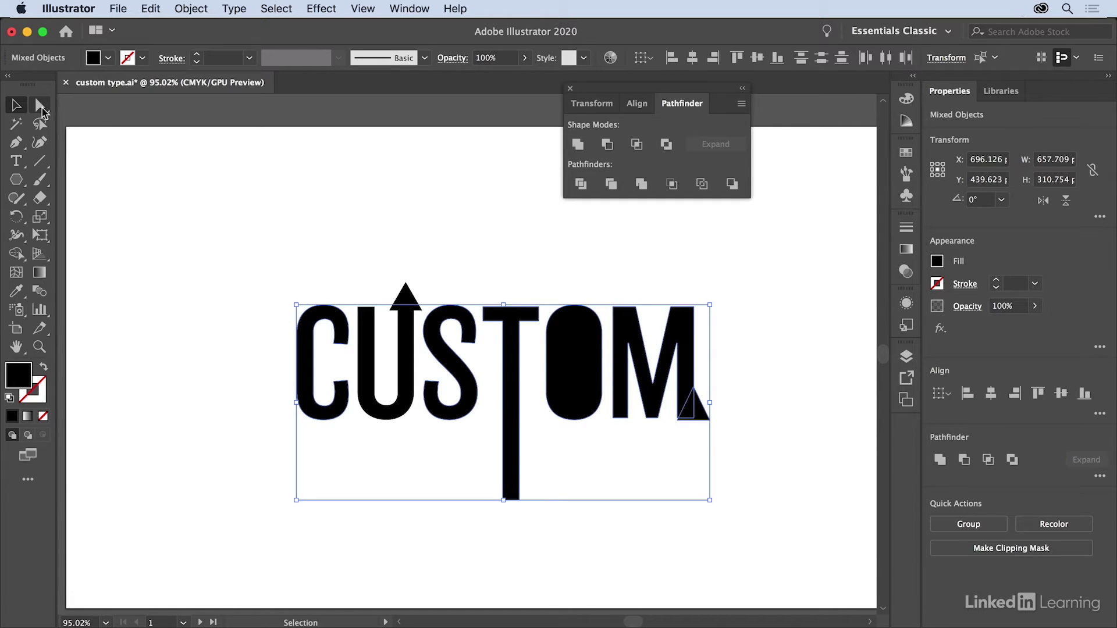
key(a)
click(548, 233)
click(692, 407)
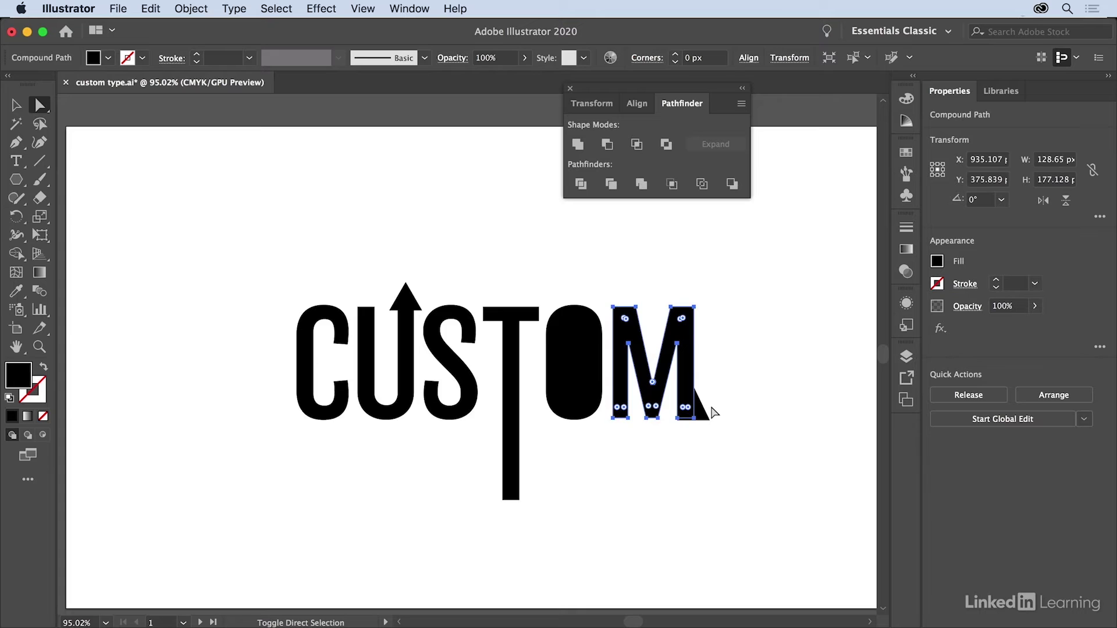
shift+click(701, 415)
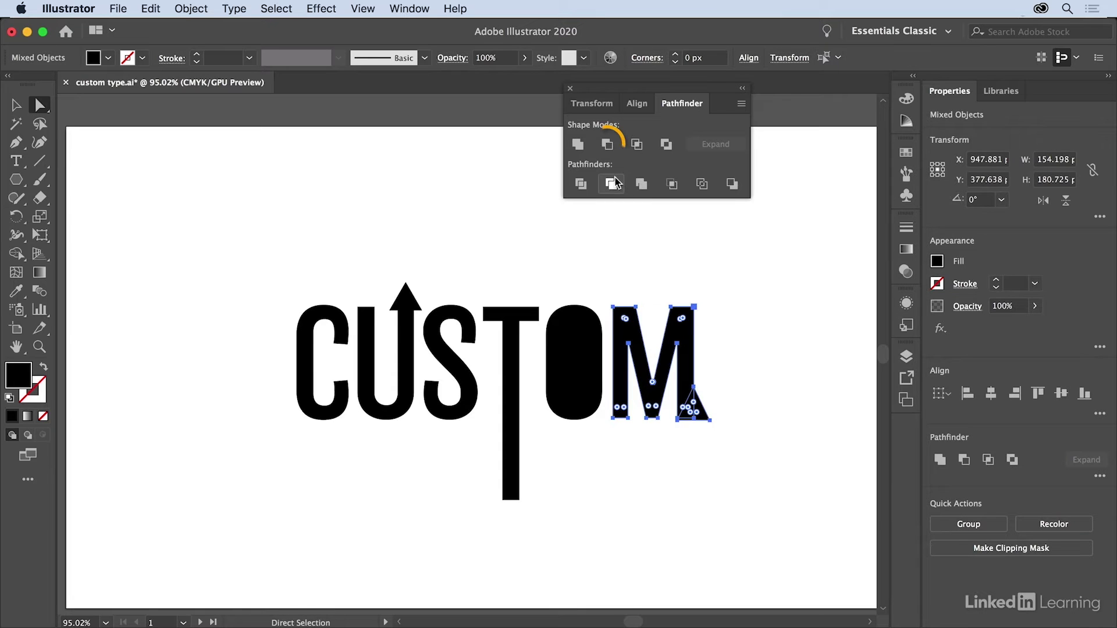
click(607, 144)
click(773, 283)
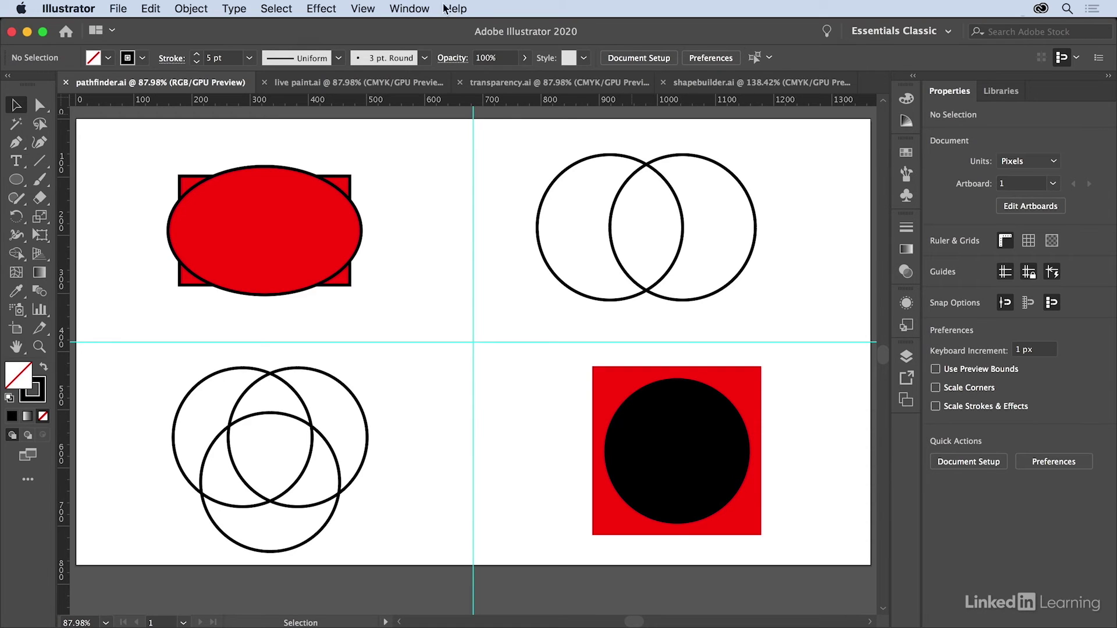
- Bring up the Window menu listing Illustrator's panels
click(418, 8)
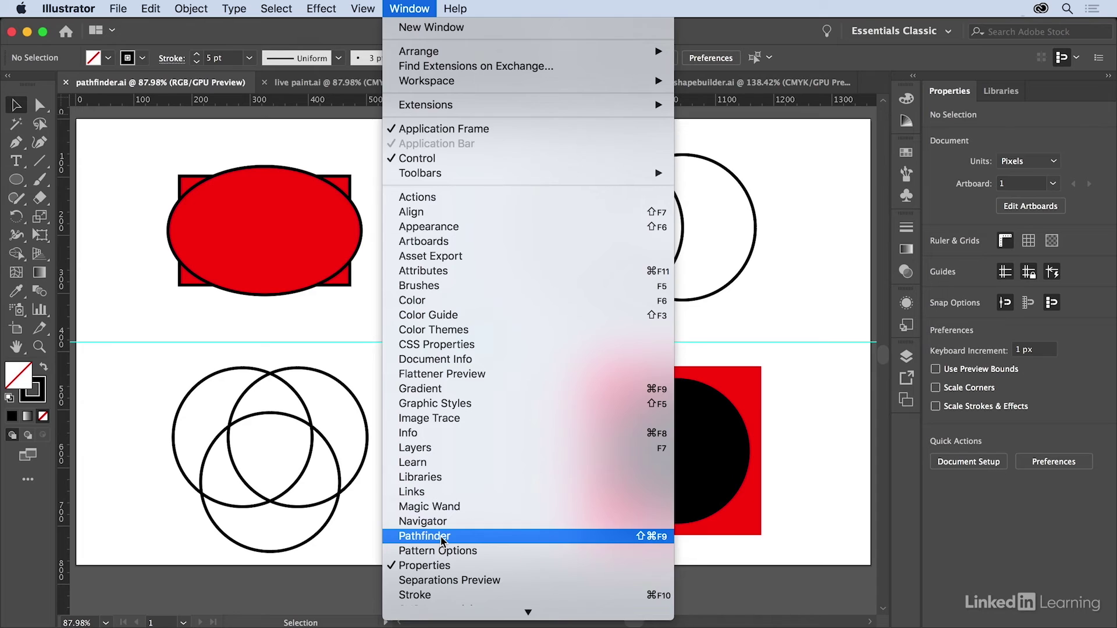
click(425, 536)
drag(160, 162, 367, 303)
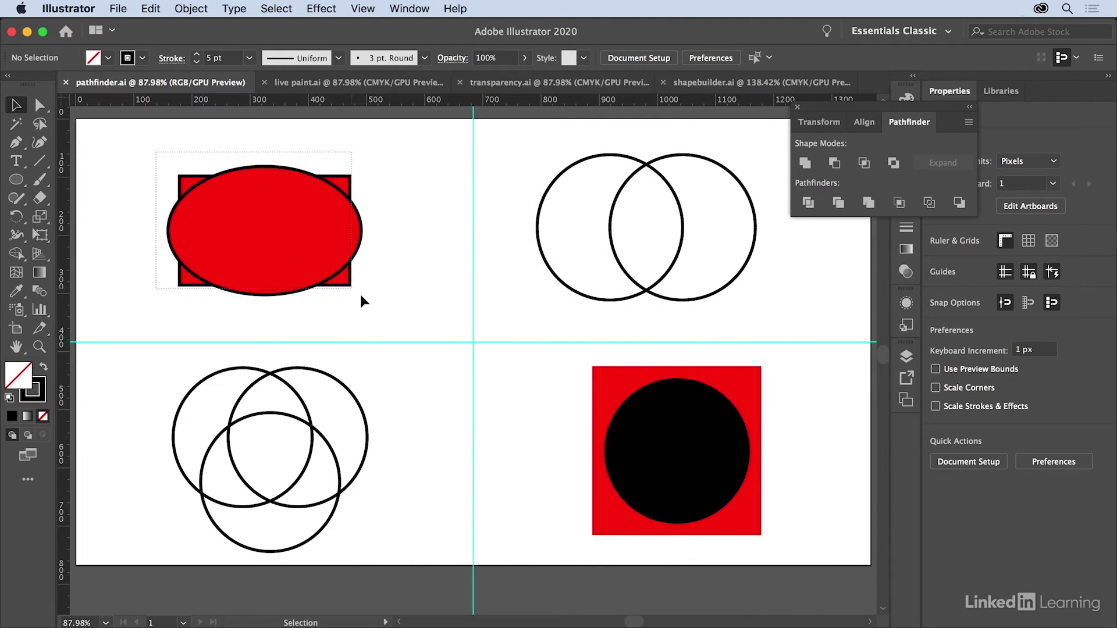
click(805, 163)
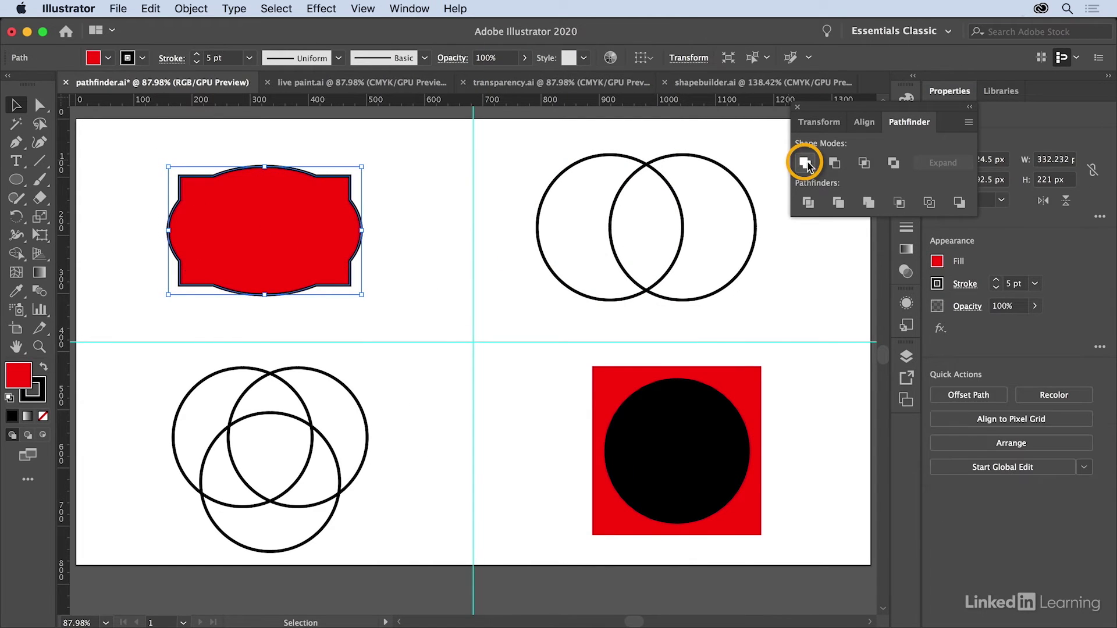
mouse_move(530, 146)
mouse_down()
mouse_move(666, 234)
mouse_move(773, 326)
mouse_up()
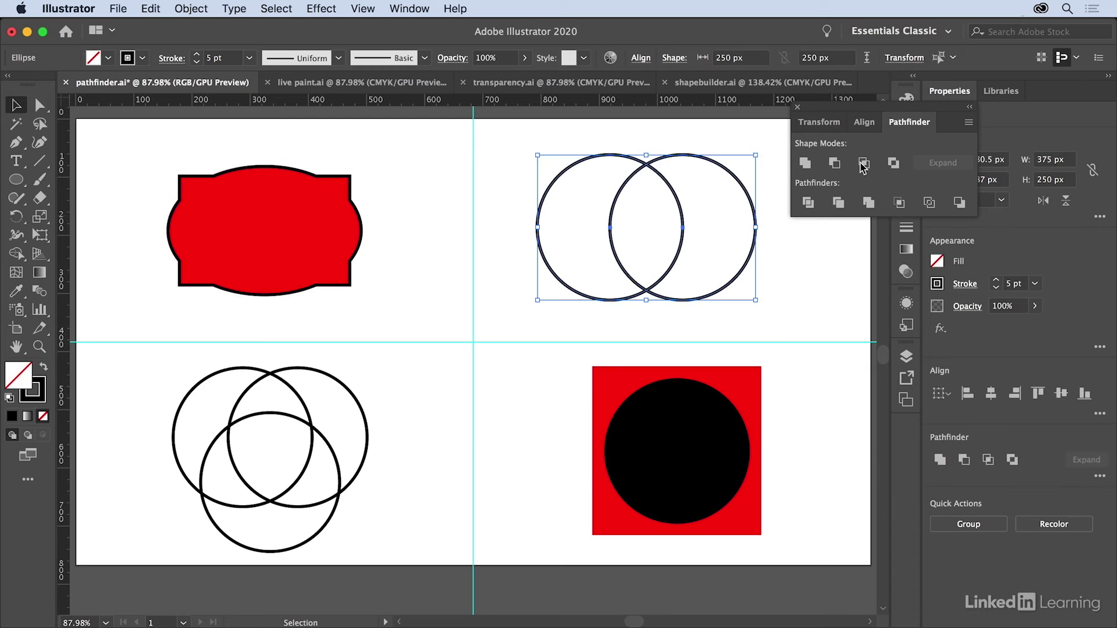
click(834, 164)
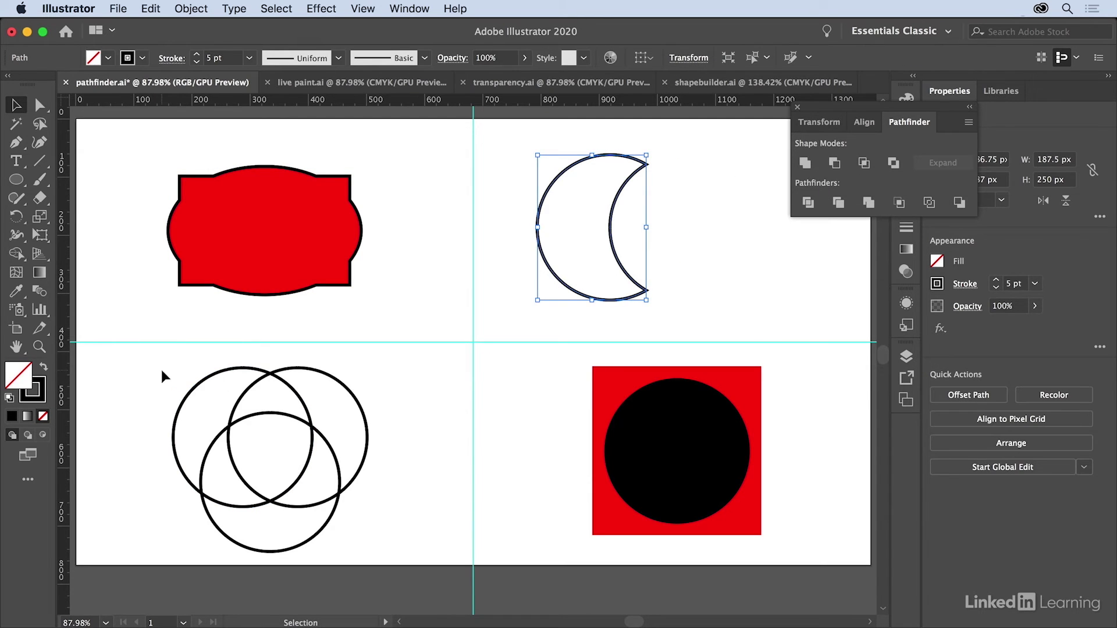
drag(164, 370, 415, 518)
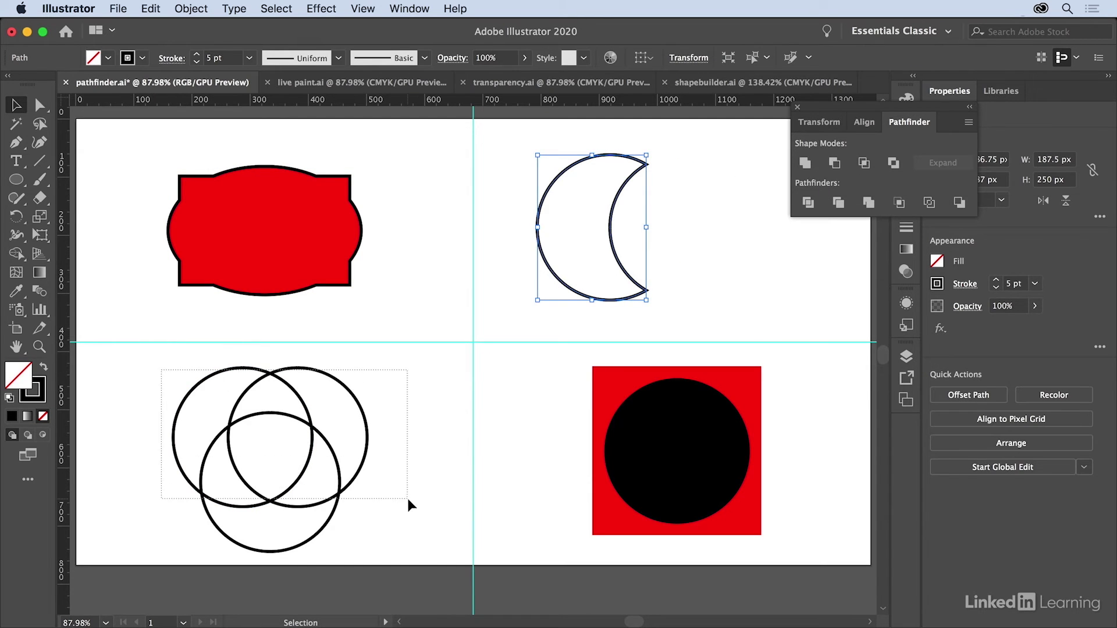
click(865, 163)
drag(574, 352, 786, 550)
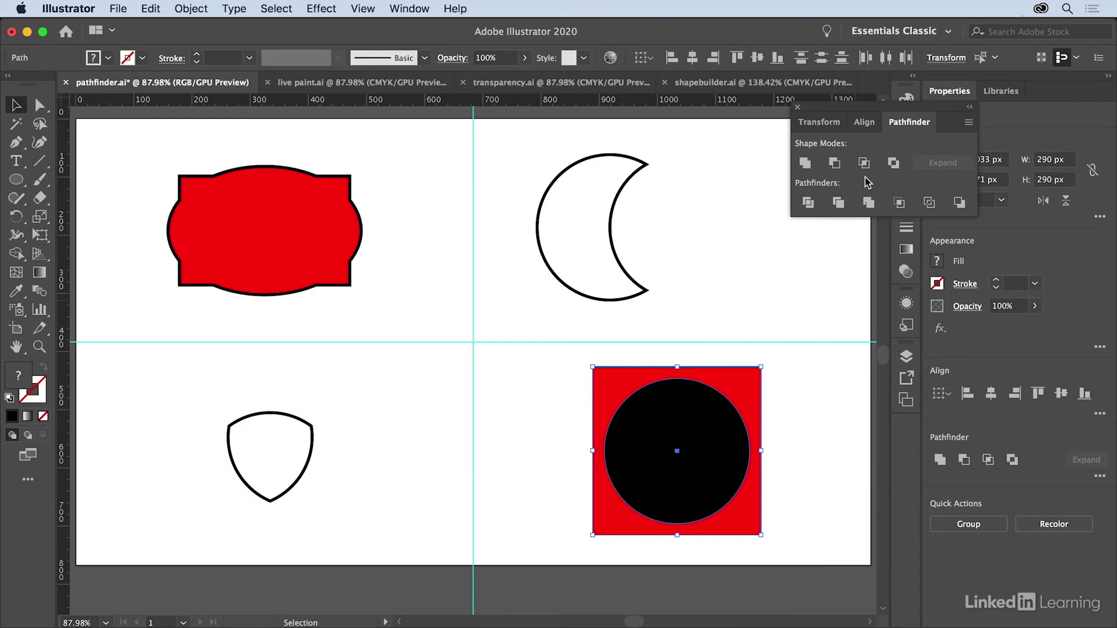
click(893, 164)
click(820, 387)
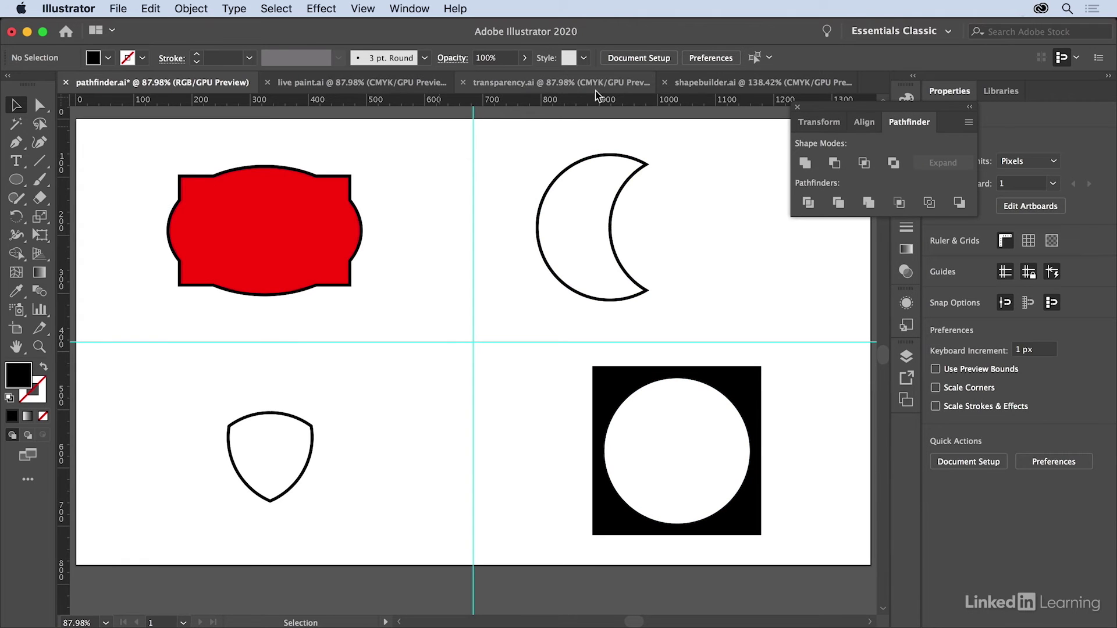
- Select all shapebuilder circles and remove the outer regions with the Shape Builder tool
click(708, 87)
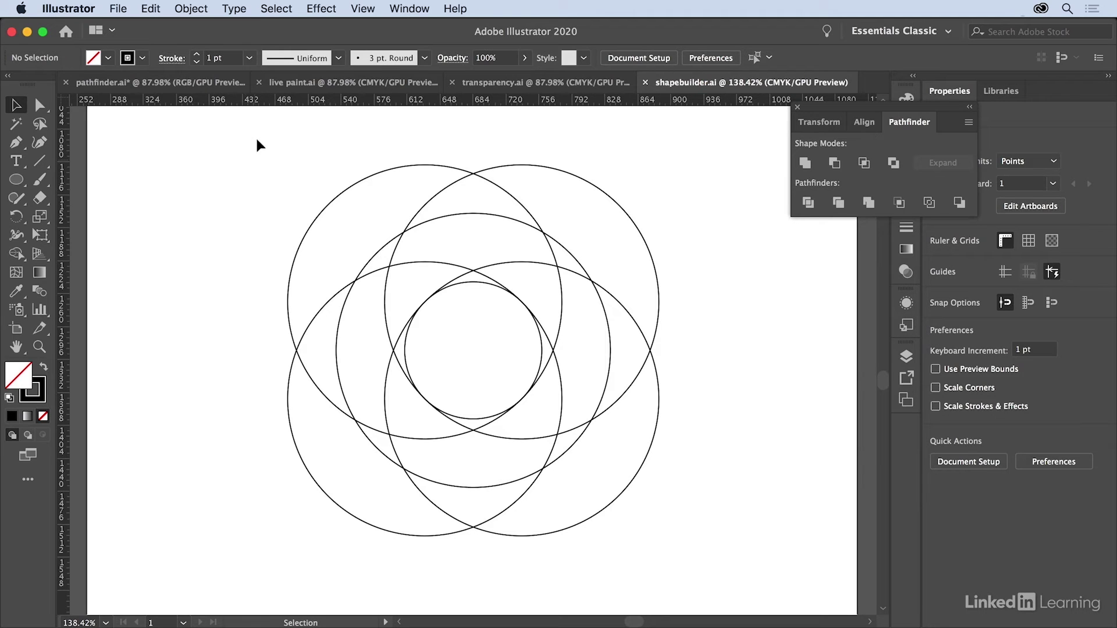
drag(254, 138, 706, 573)
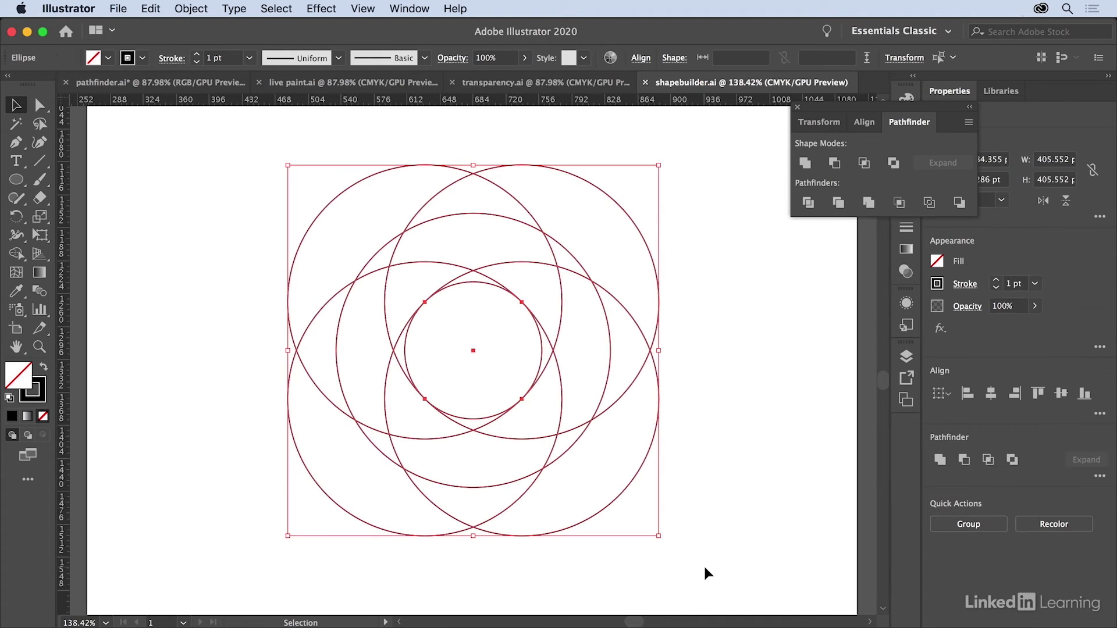
click(16, 254)
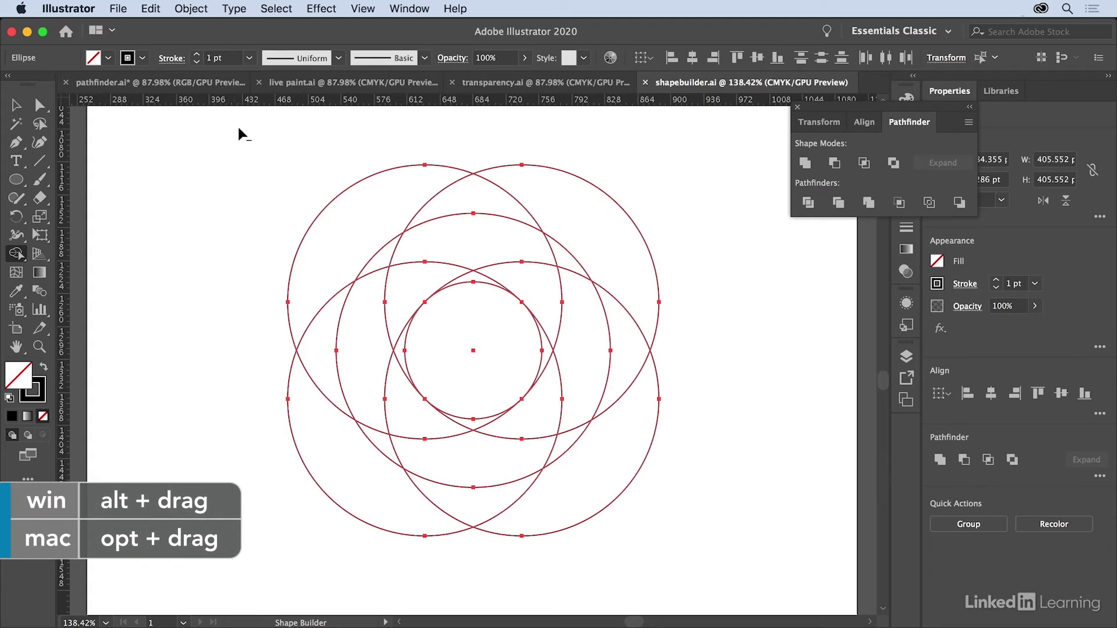
mouse_move(274, 243)
mouse_down()
mouse_move(573, 203)
mouse_move(636, 292)
mouse_move(643, 381)
mouse_move(600, 490)
mouse_move(482, 528)
mouse_move(397, 519)
mouse_move(357, 504)
mouse_move(321, 422)
mouse_move(309, 327)
mouse_up()
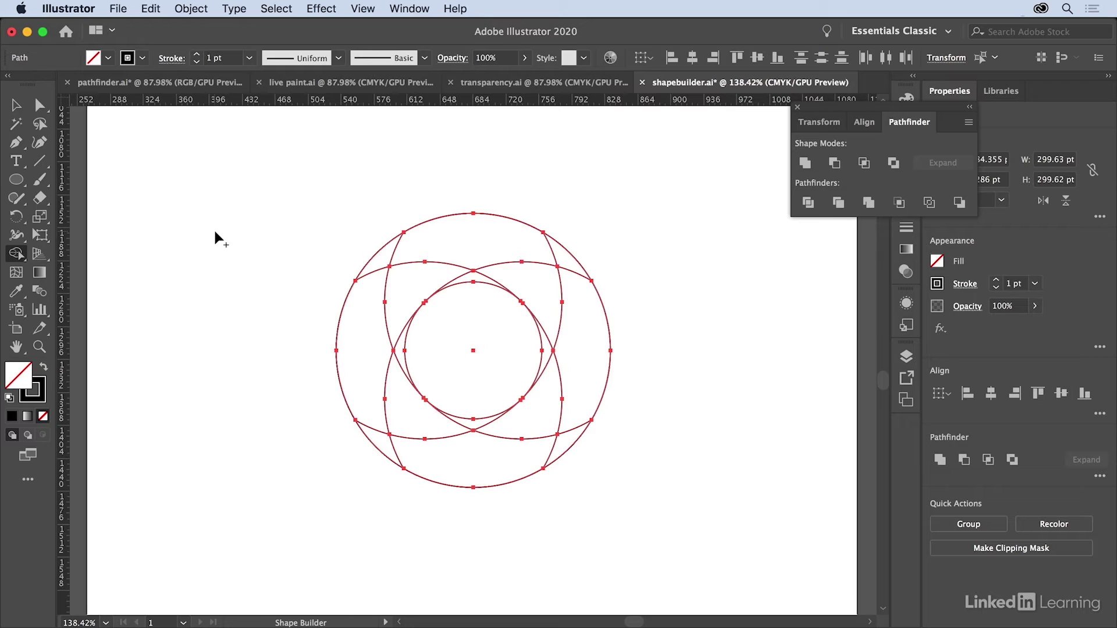
- Set the fill to the white-to-black gradient swatch
drag(894, 114, 887, 188)
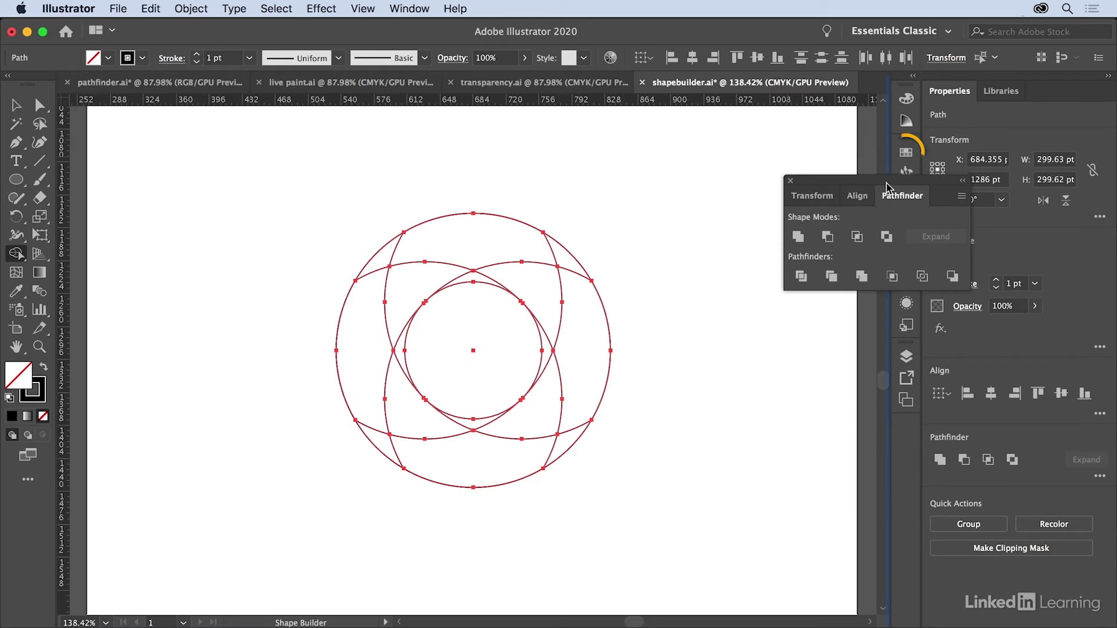
click(905, 152)
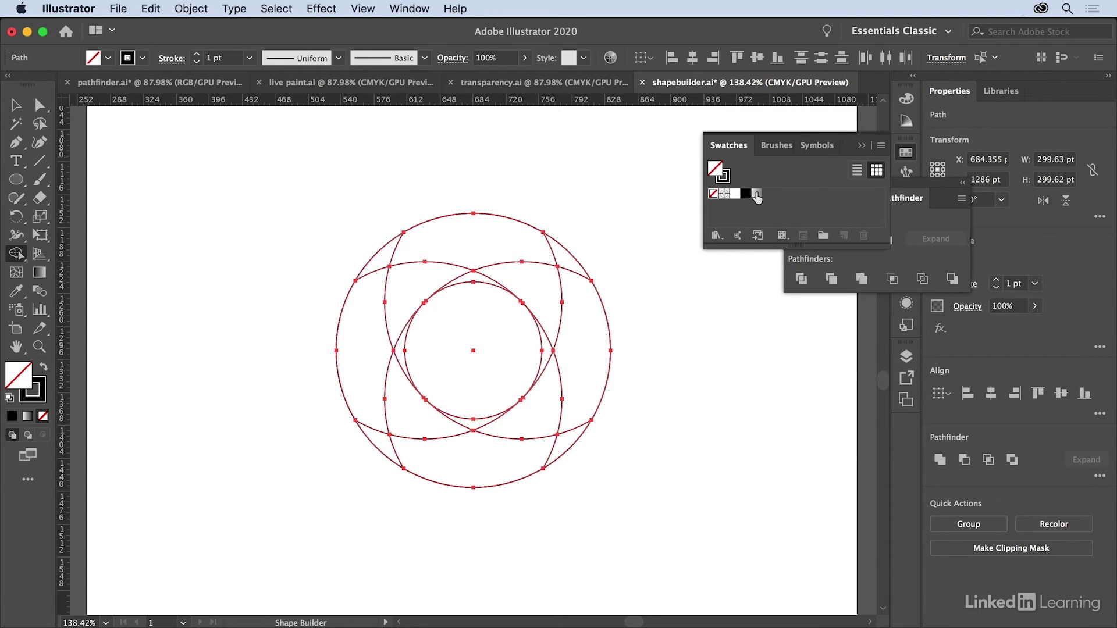
click(756, 195)
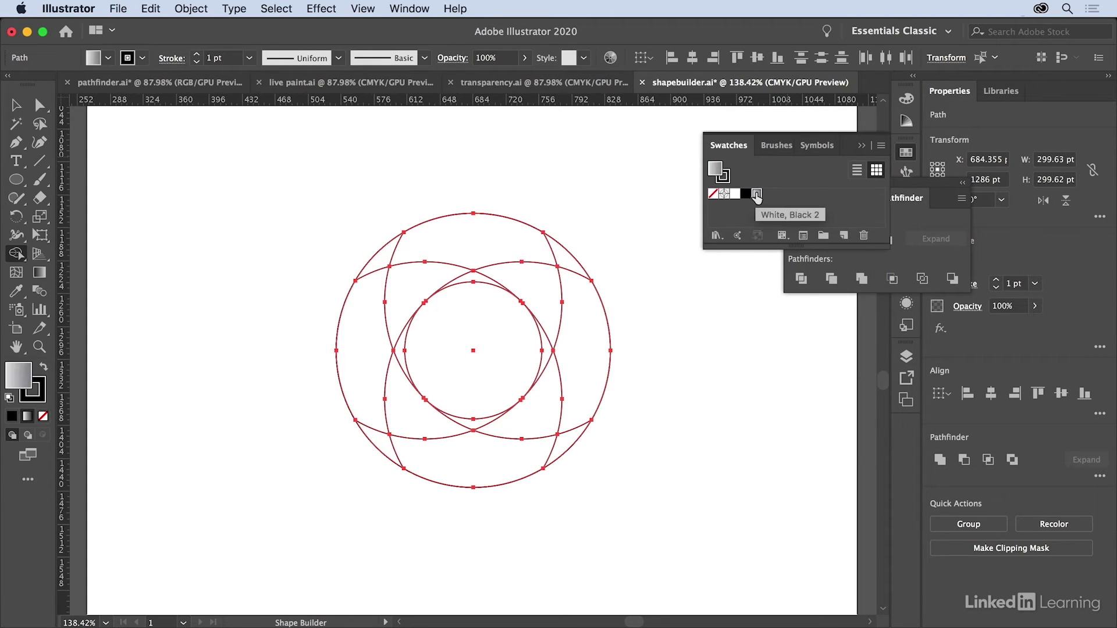
click(863, 147)
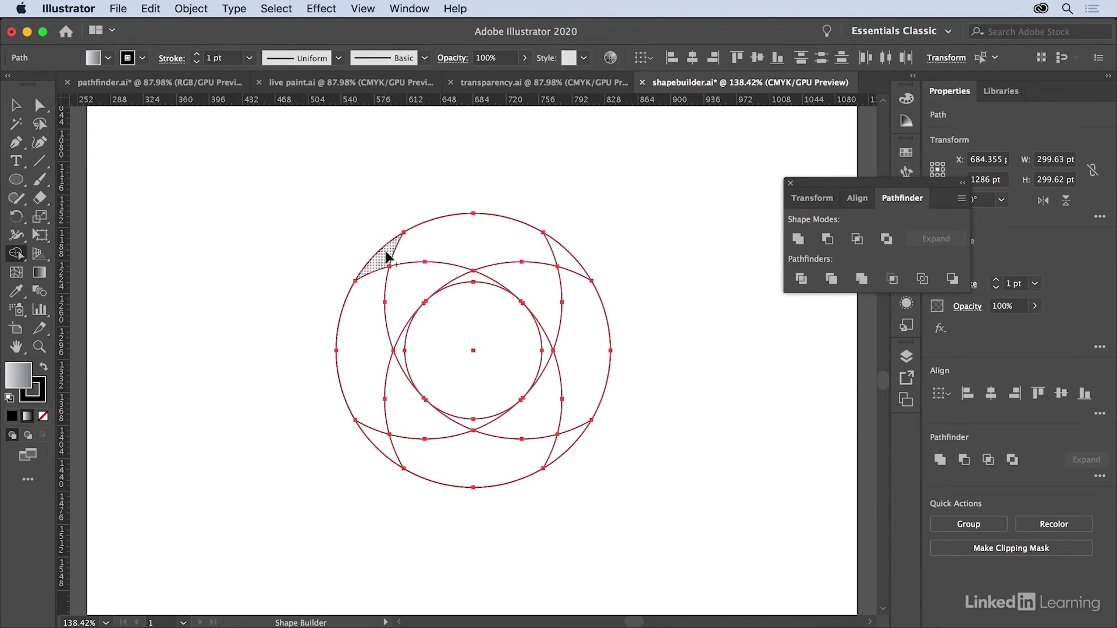
- Merge each crescent's regions into single gradient-filled shapes around the empty centre
drag(387, 256, 546, 343)
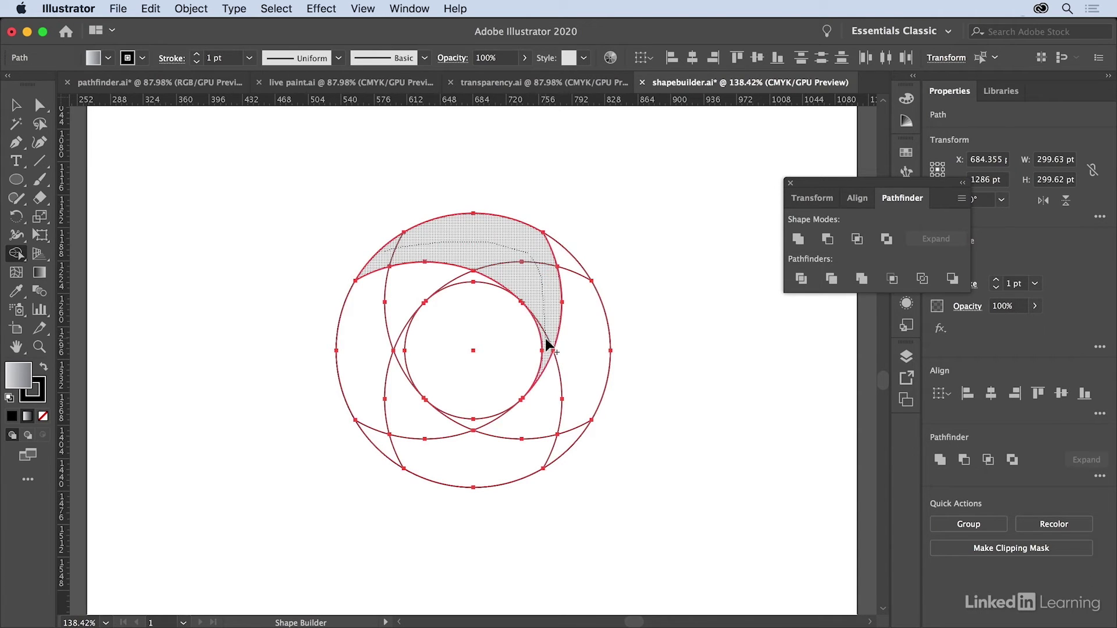
mouse_move(568, 256)
mouse_down()
mouse_move(483, 436)
mouse_move(399, 353)
mouse_move(374, 443)
mouse_up()
key(v)
click(227, 178)
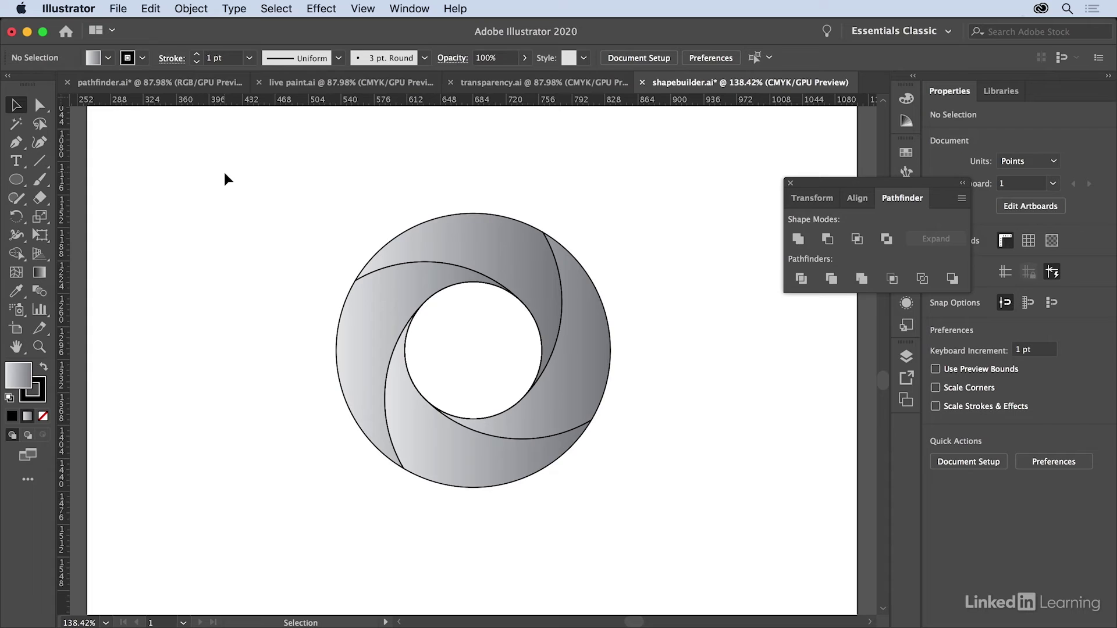
click(343, 82)
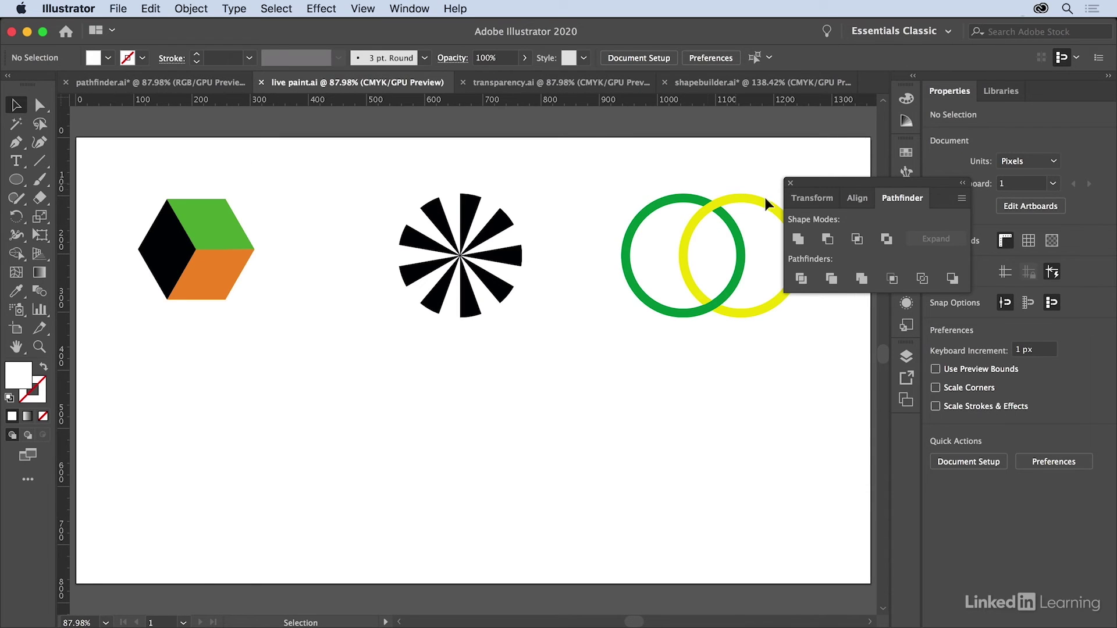
- Draw a hexagon below the cube and split it with a diagonal and a horizontal line
click(790, 183)
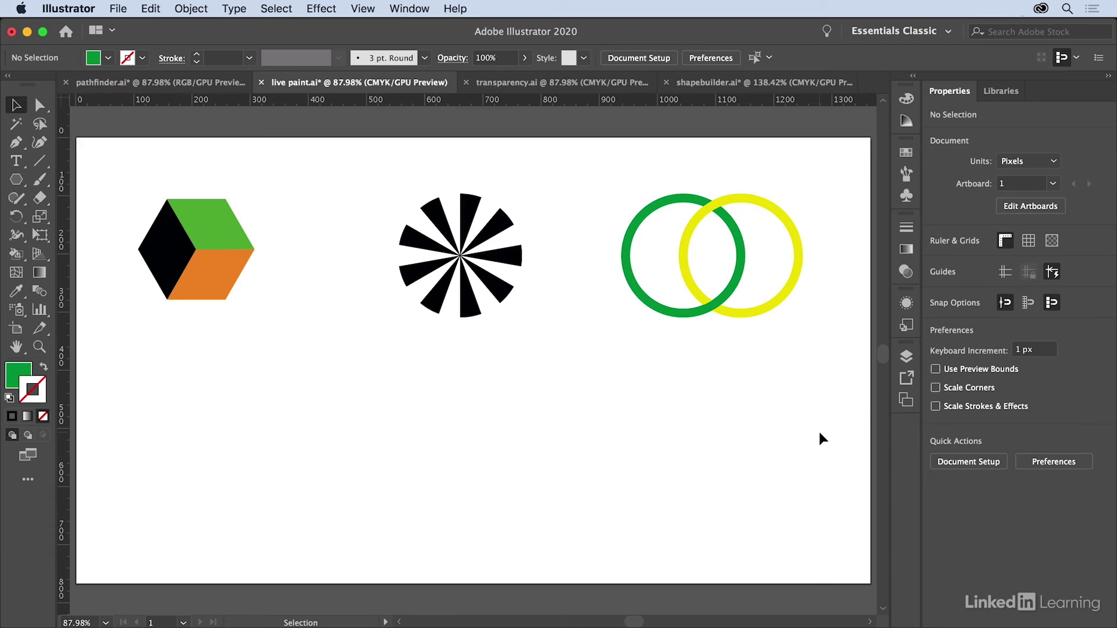
click(16, 179)
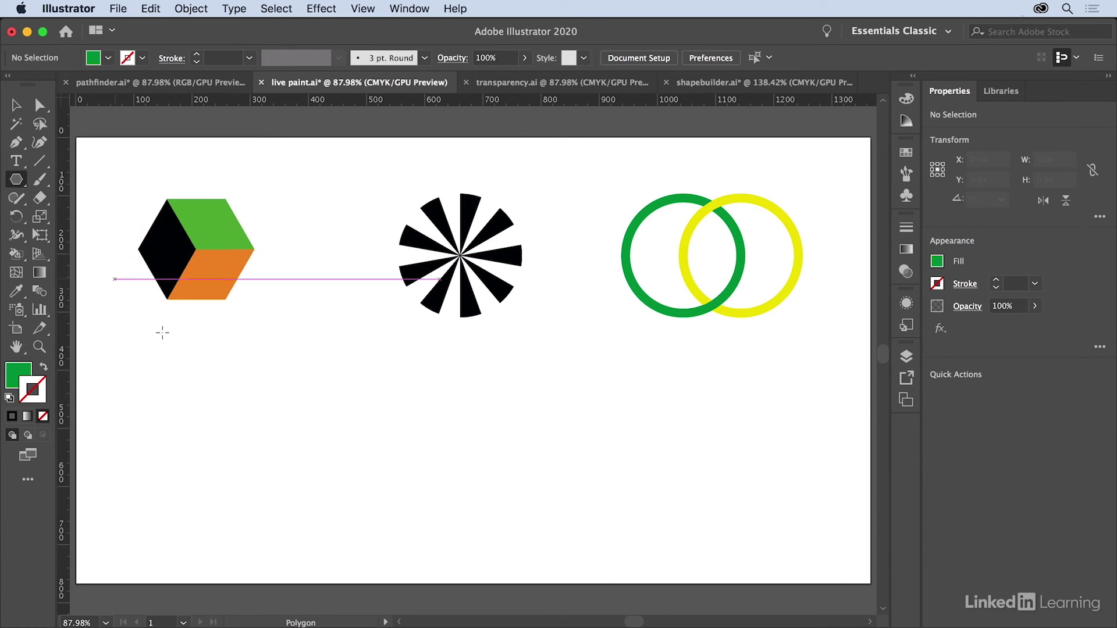
drag(210, 448, 183, 402)
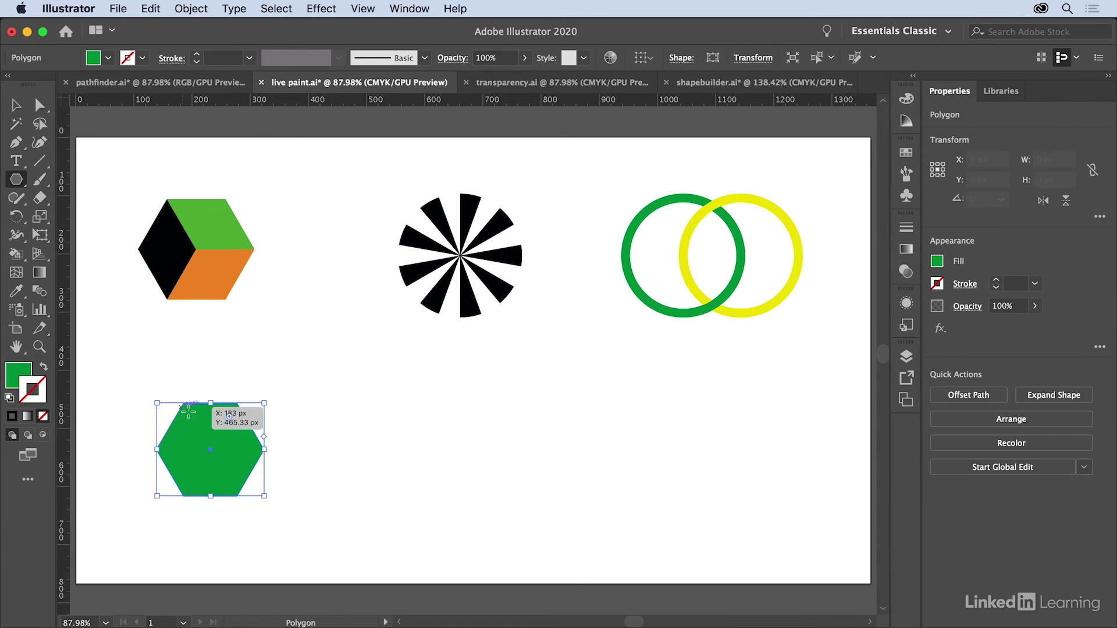
click(40, 160)
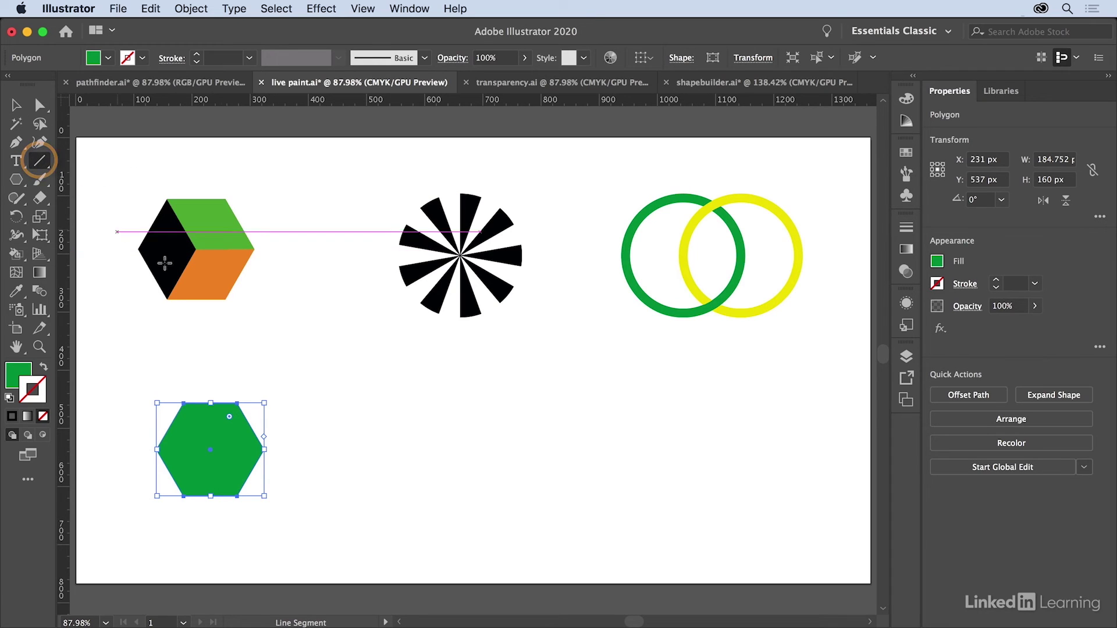
key(super+shift+a)
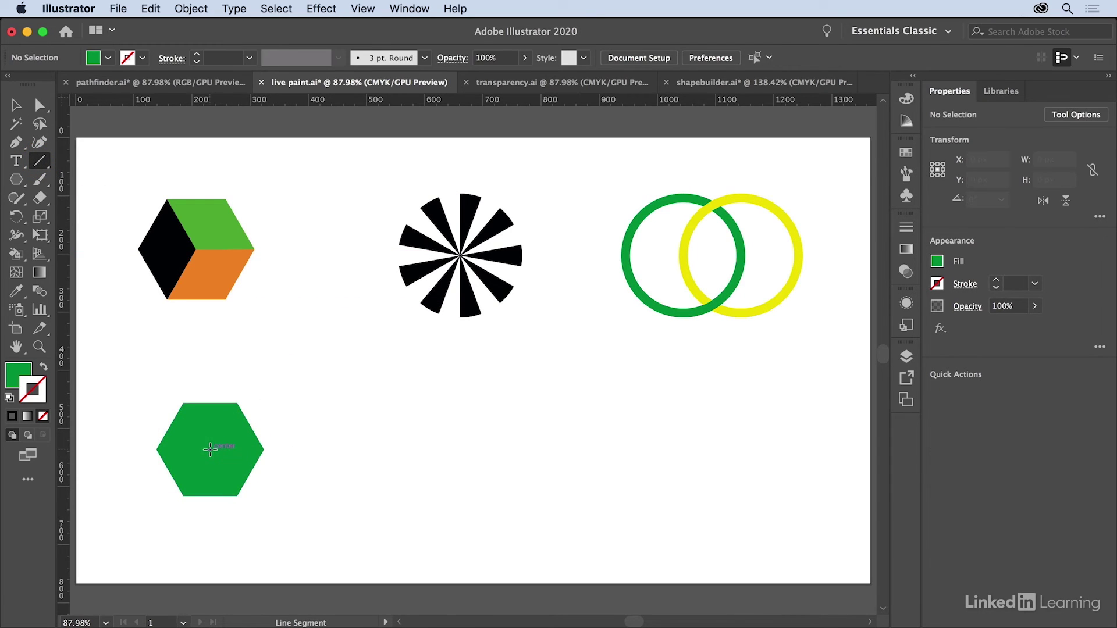
mouse_move(185, 495)
mouse_down()
mouse_move(238, 402)
mouse_move(237, 495)
mouse_up()
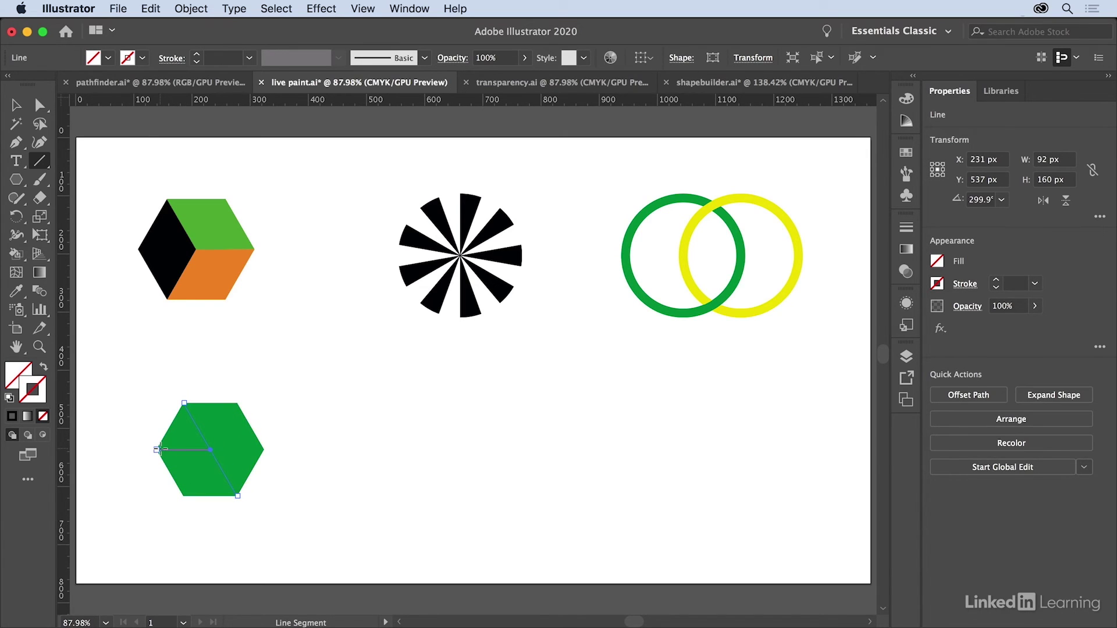
drag(157, 449, 264, 449)
- Select the hexagon with its lines and make them a Live Paint group
click(16, 105)
drag(140, 379, 290, 531)
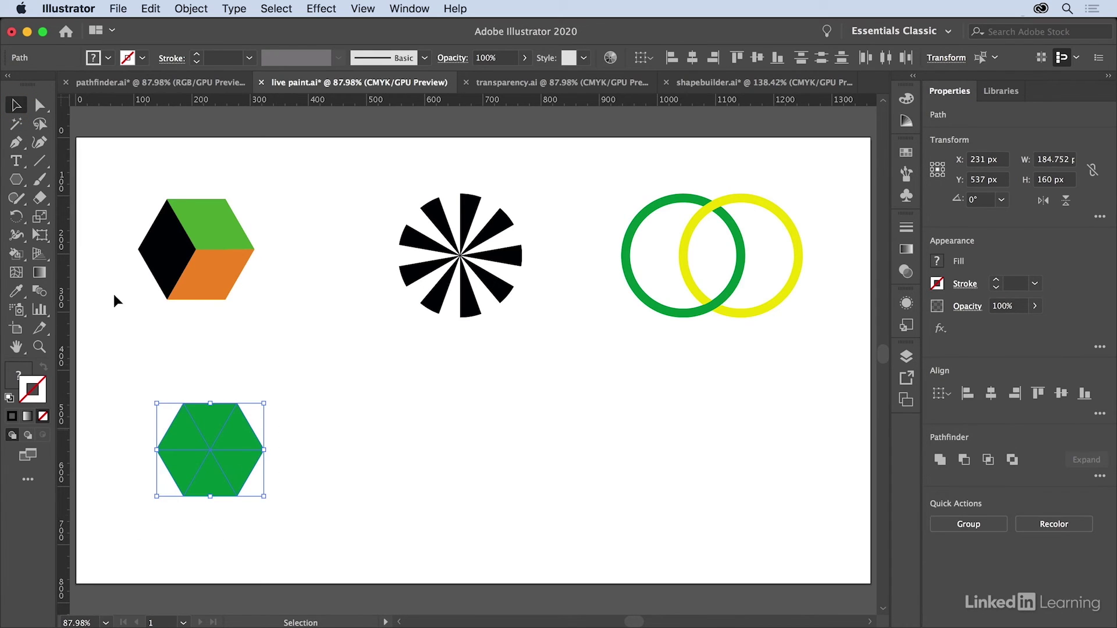
drag(16, 254, 92, 272)
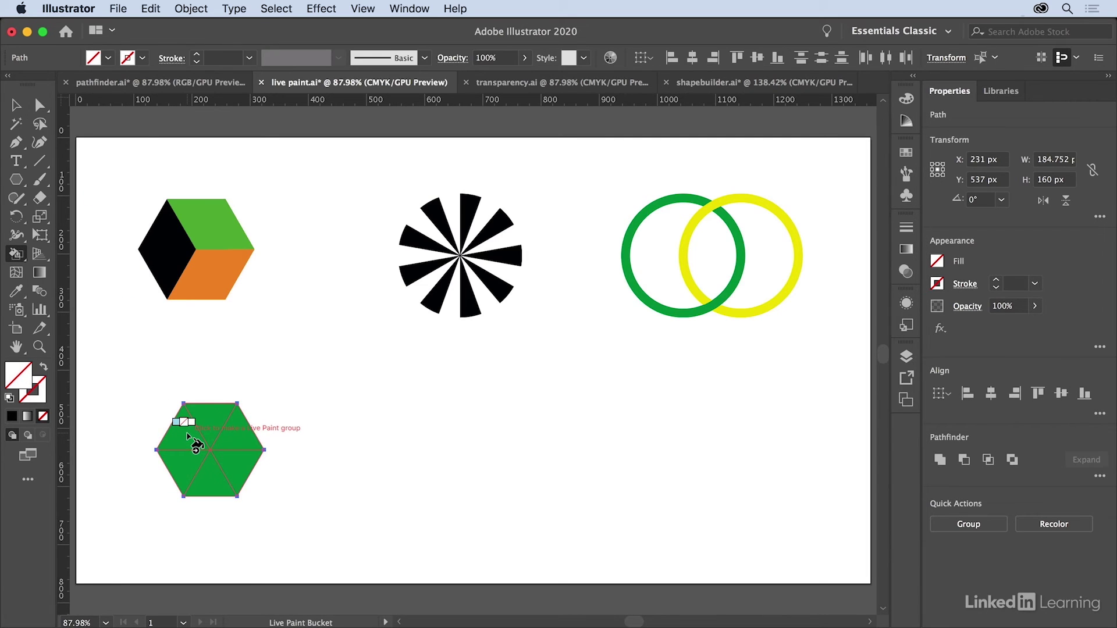
click(187, 437)
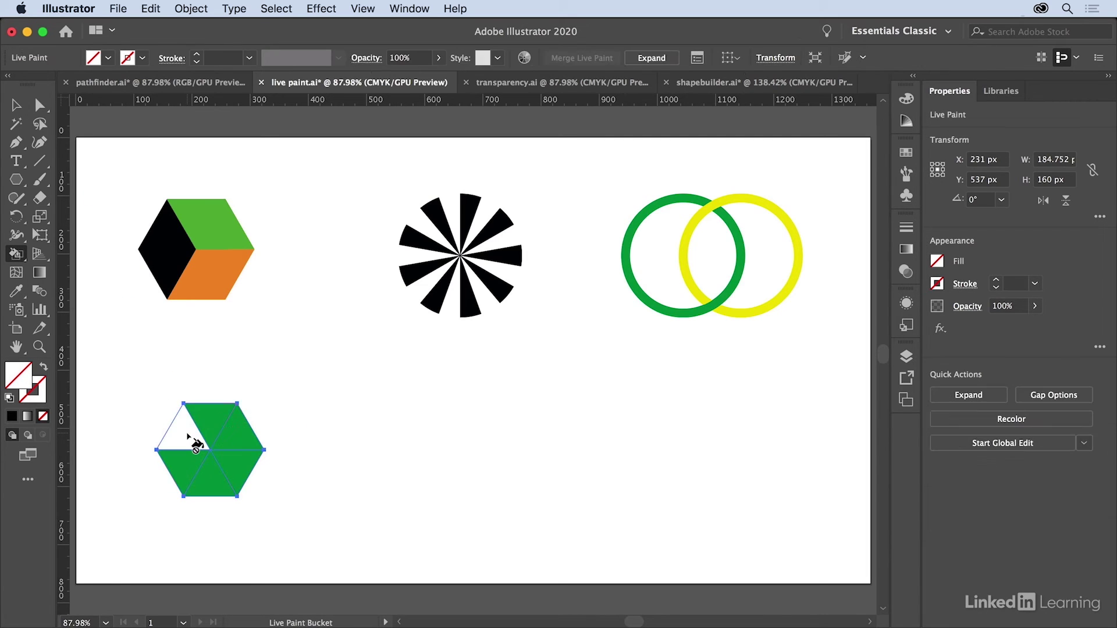
- Paint the hexagon's faces green, orange and red to form a cube
click(906, 152)
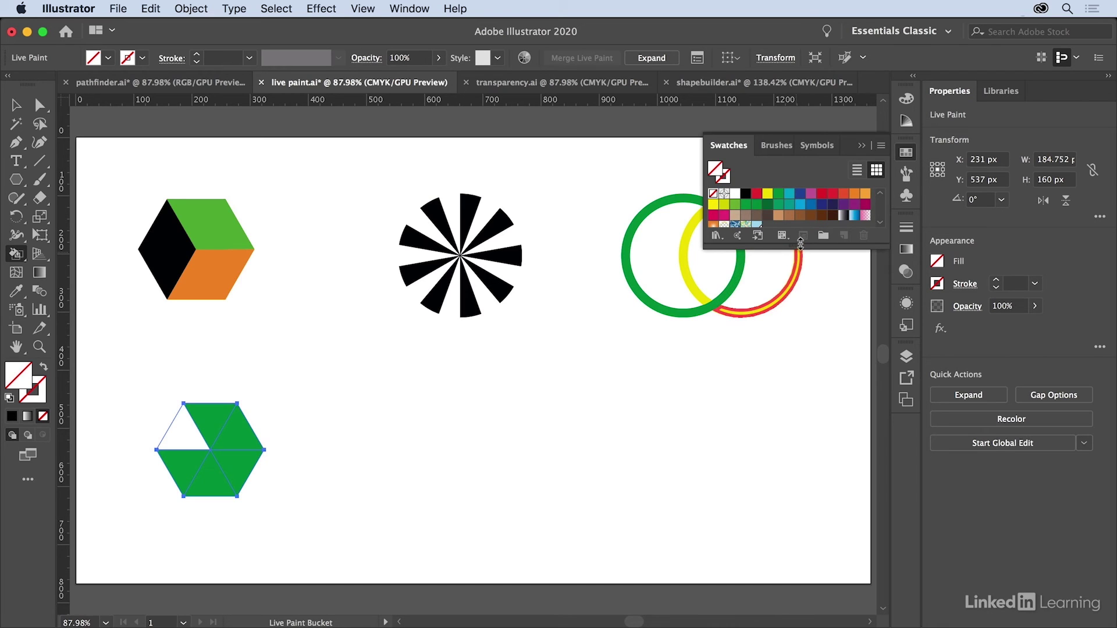
drag(803, 247, 805, 325)
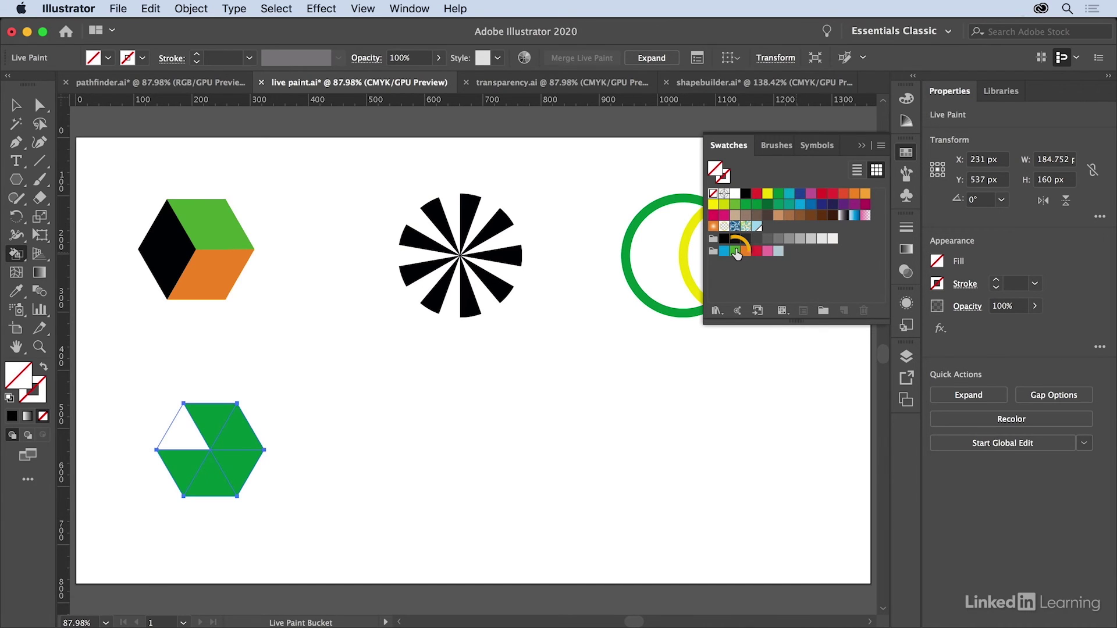
click(735, 251)
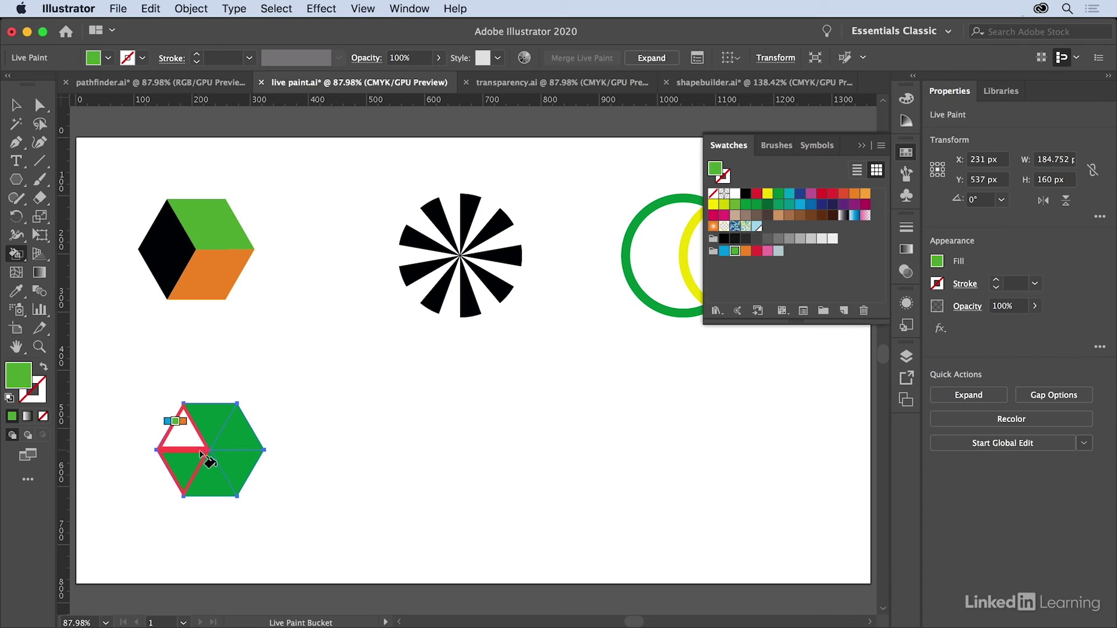
mouse_move(182, 436)
mouse_down()
mouse_move(245, 442)
mouse_move(212, 480)
mouse_up()
key(Right)
key(Right)
key(v)
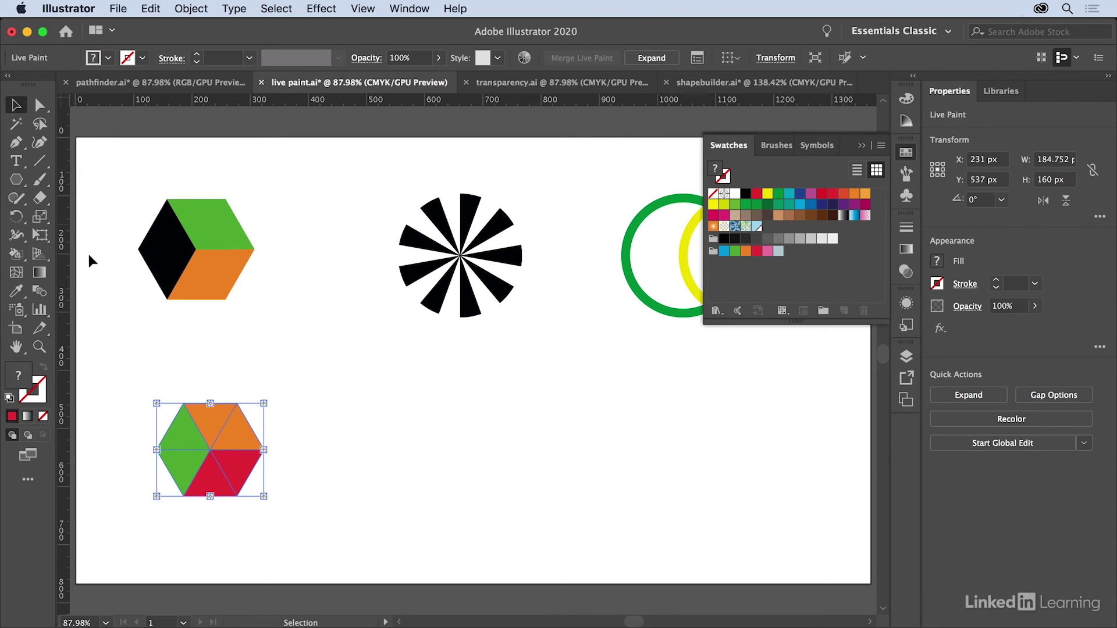
click(123, 320)
click(17, 179)
- Start dragging a polar grid below the black starburst
click(38, 163)
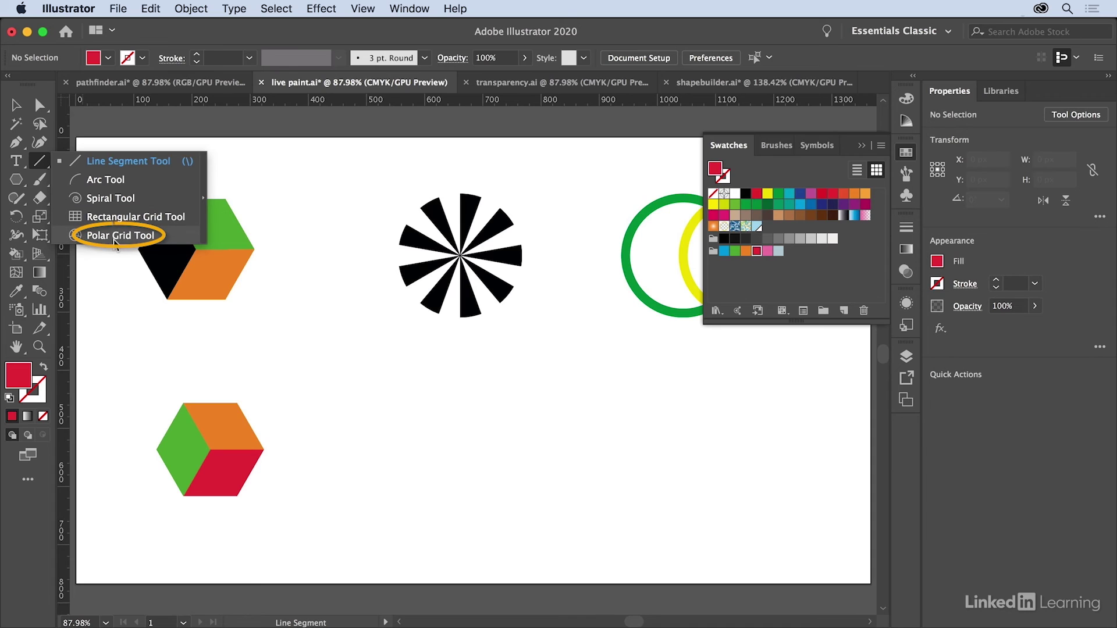
click(120, 235)
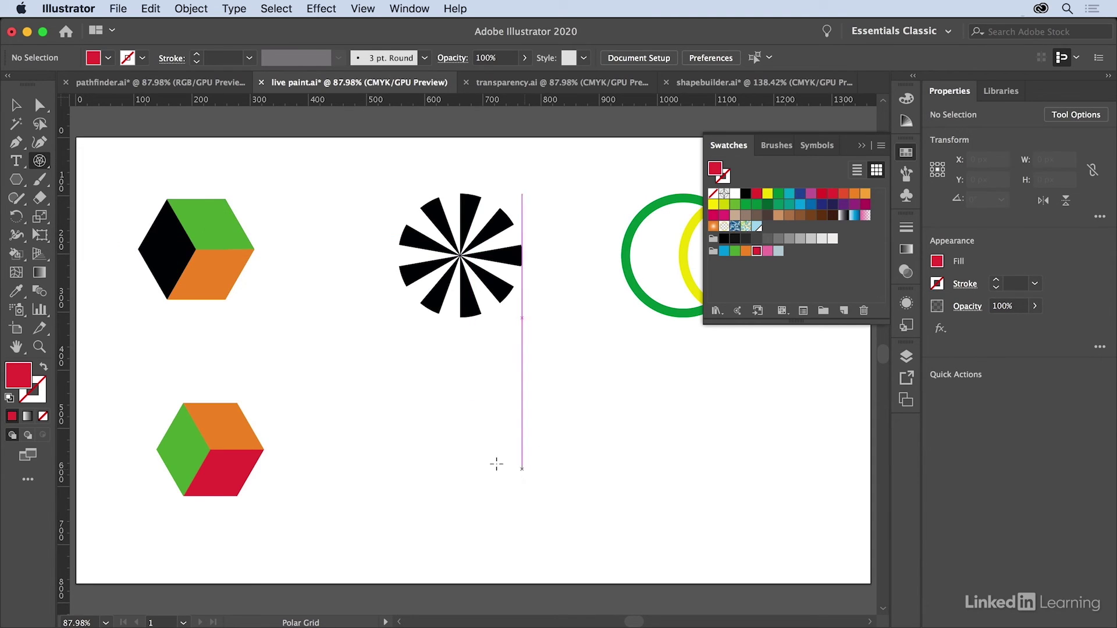
drag(460, 450, 398, 378)
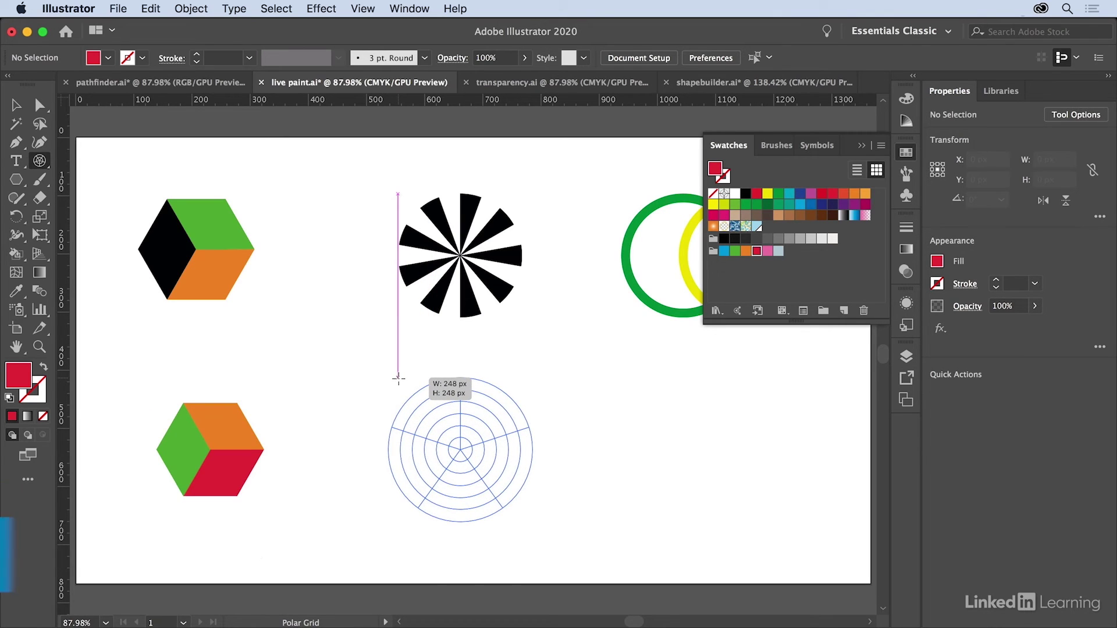
drag(399, 378, 402, 381)
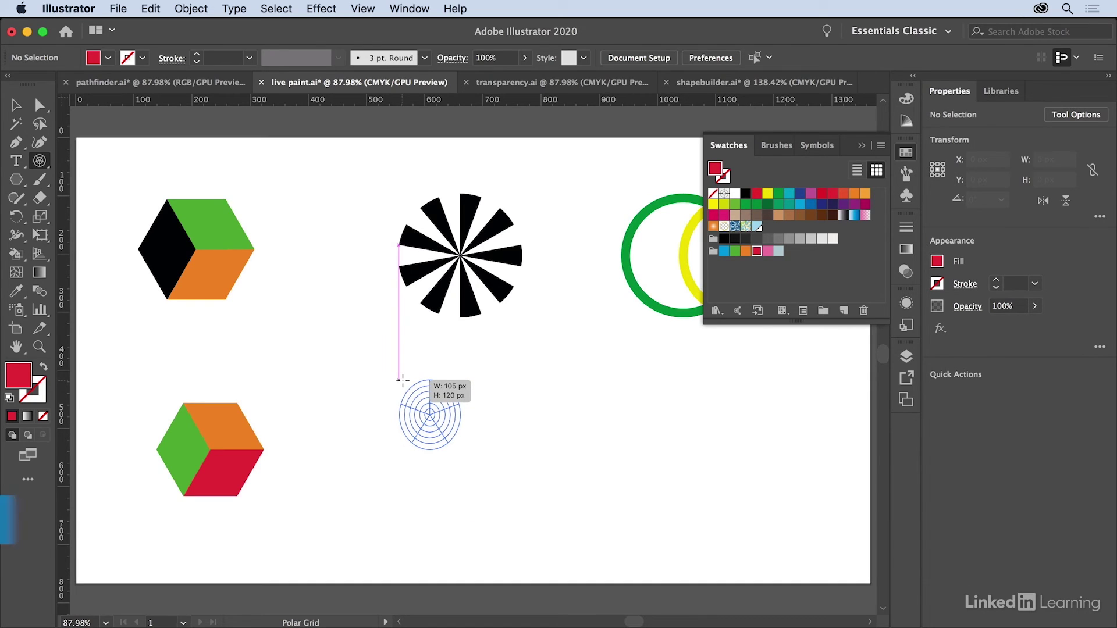
- Remove the grid's concentric rings, add radial spokes, and finish it at 234 px
key(Down)
key(Down)
key(Down)
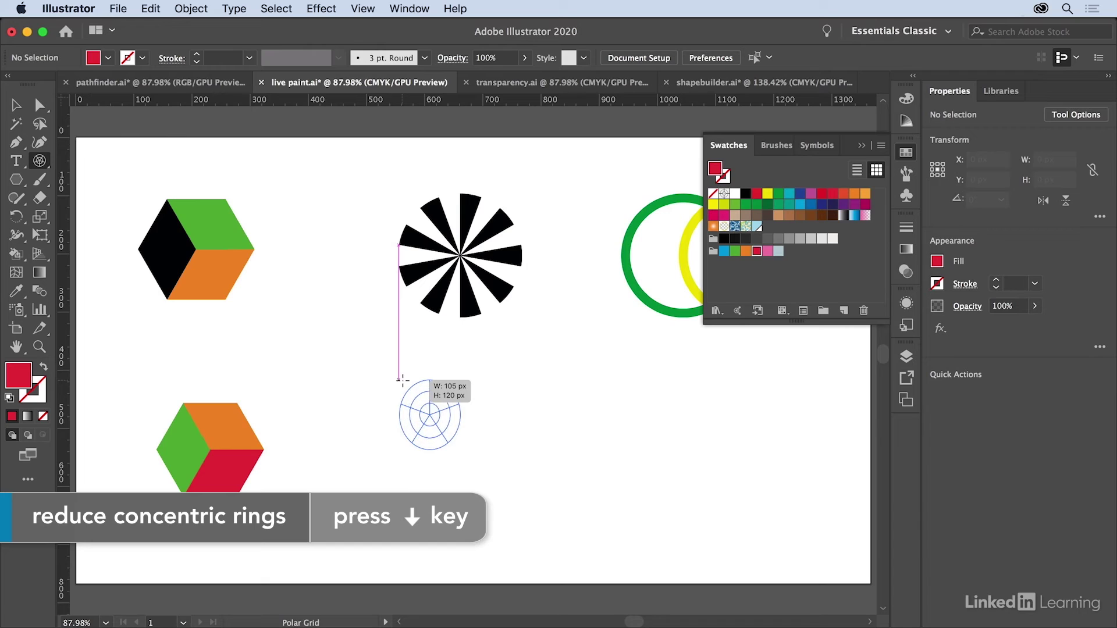
key(Down)
key(Down)
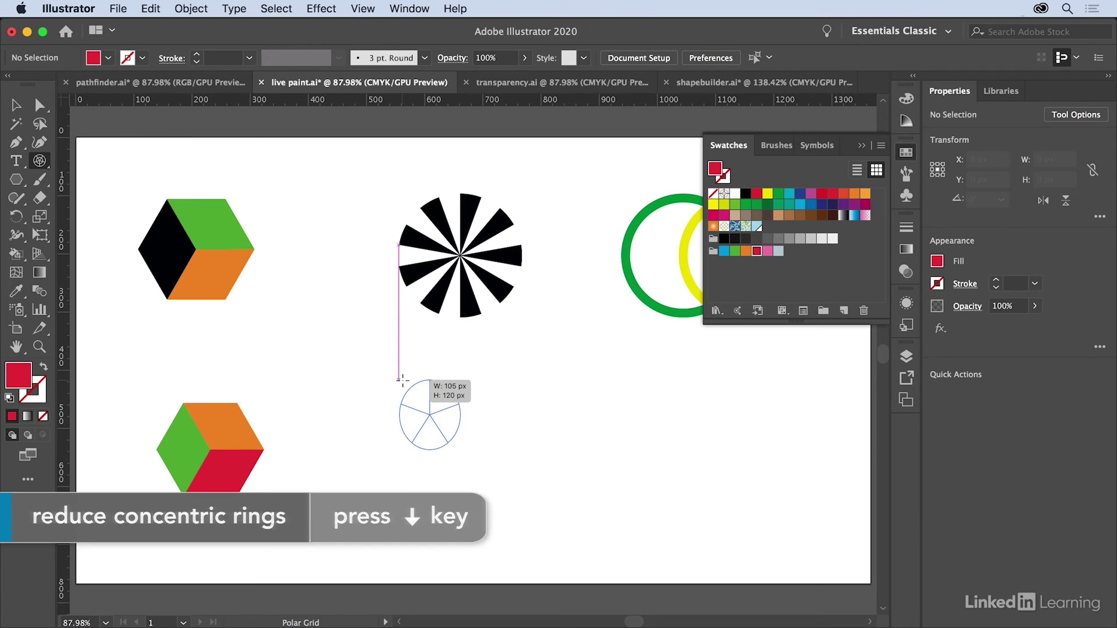
key(Right)
key(Right)
key(Right)
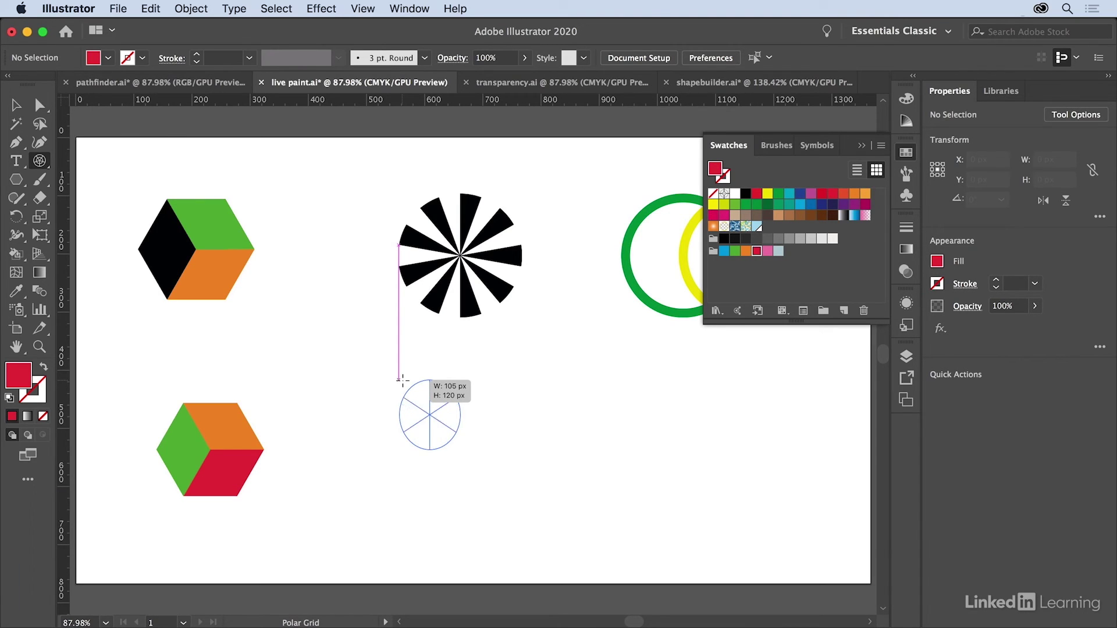
key(Right)
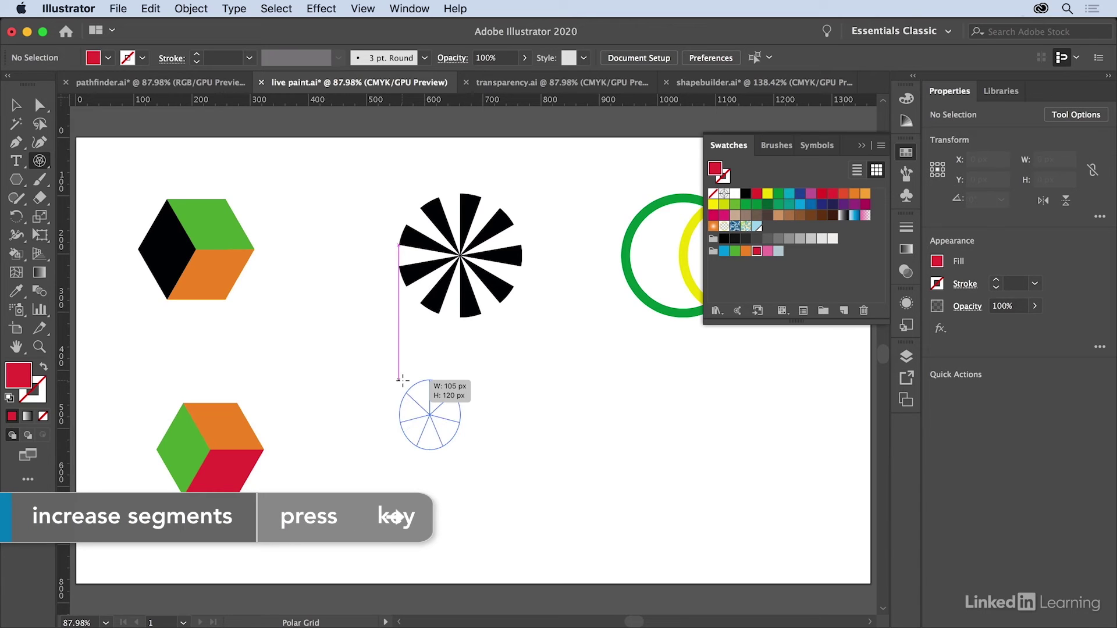
key(Right)
key(Right)
key(Right)
key(Right)
key(Right)
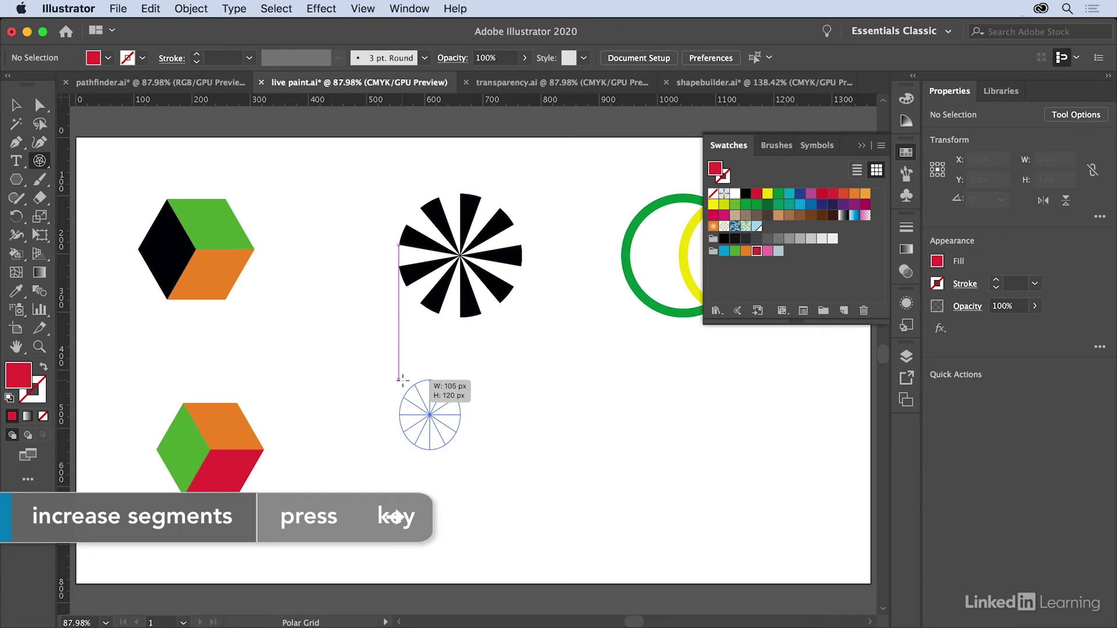
key(Right)
key(Right)
key(Right)
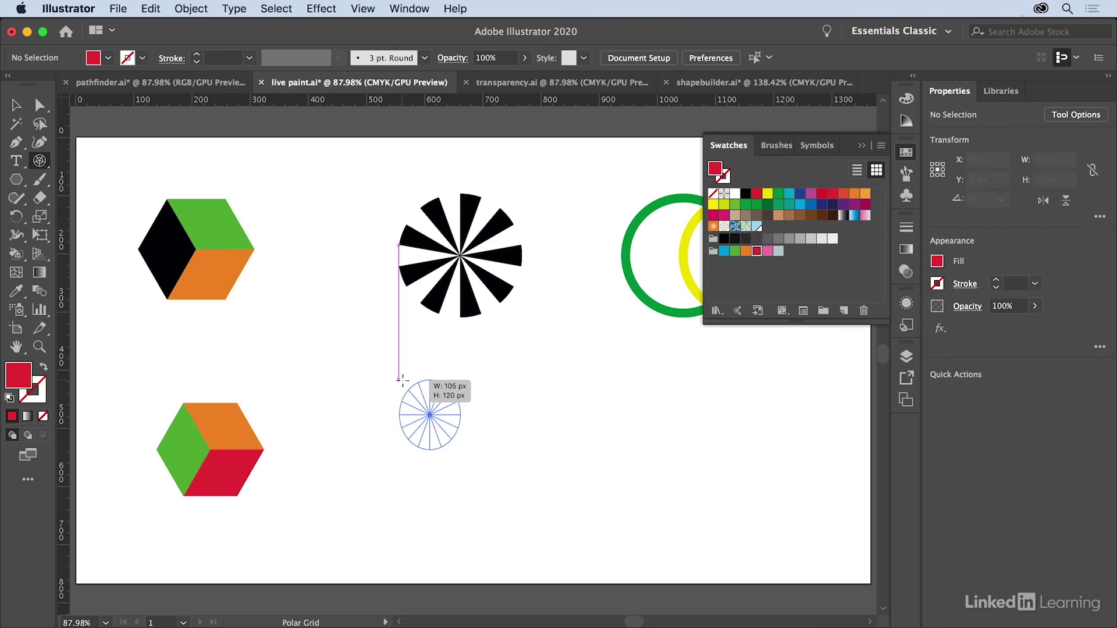
drag(459, 449, 530, 519)
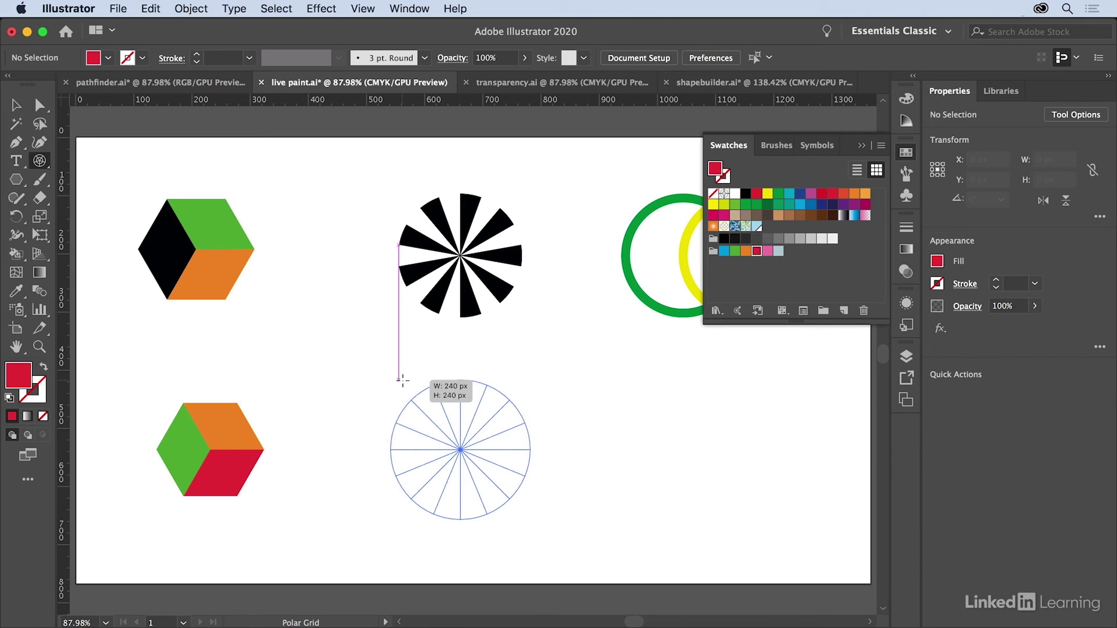
drag(402, 380, 405, 382)
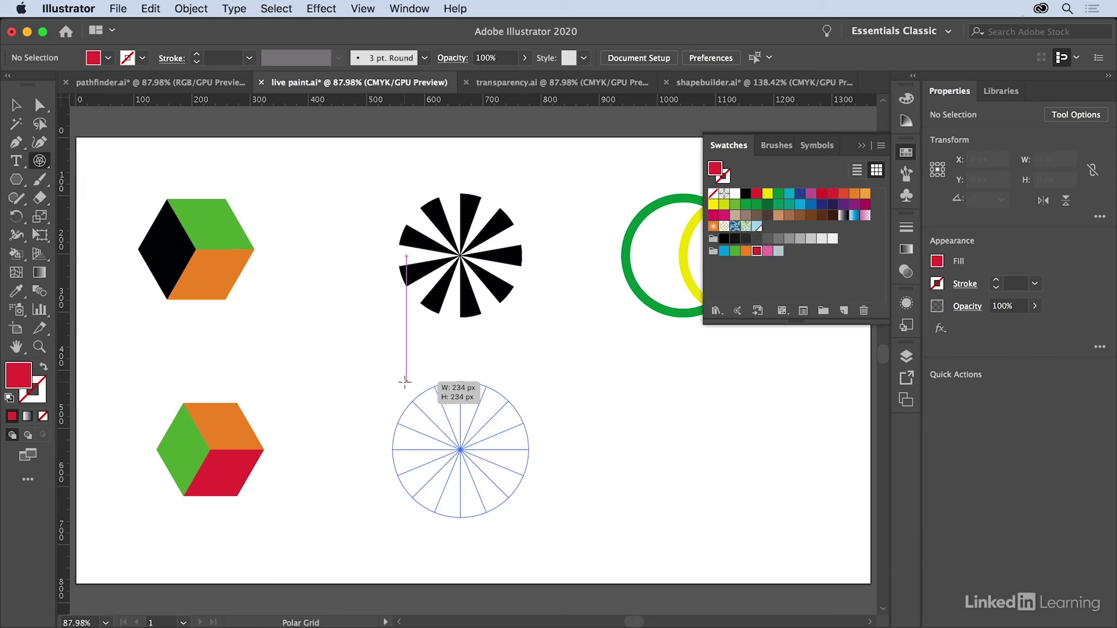
drag(406, 382, 406, 382)
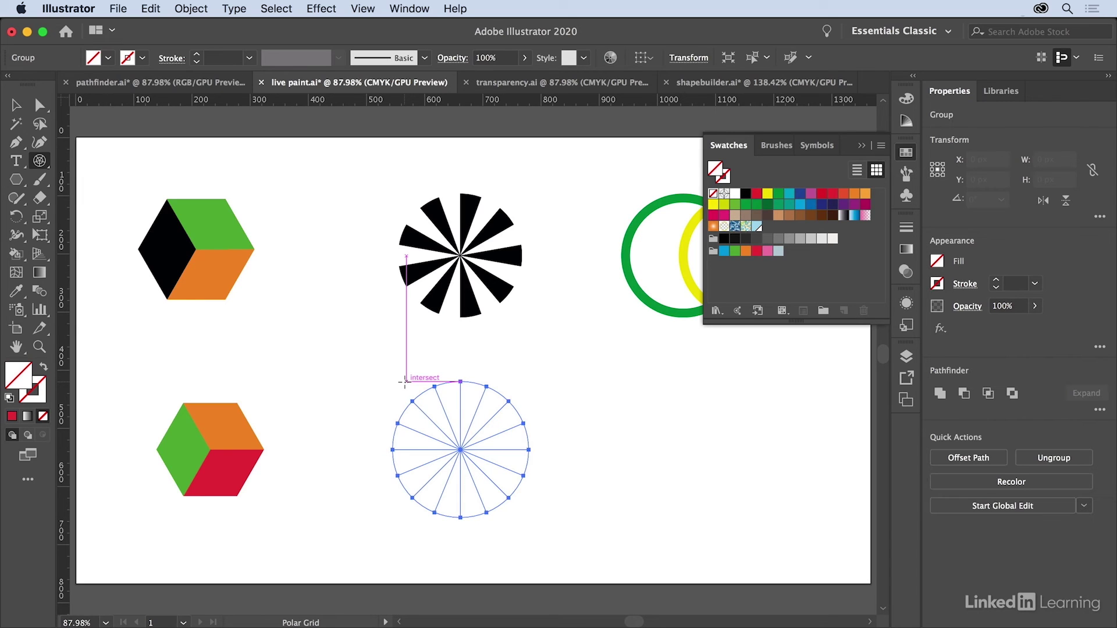
- Make the polar grid a Live Paint group and fill eight alternating wedges light blue
click(15, 257)
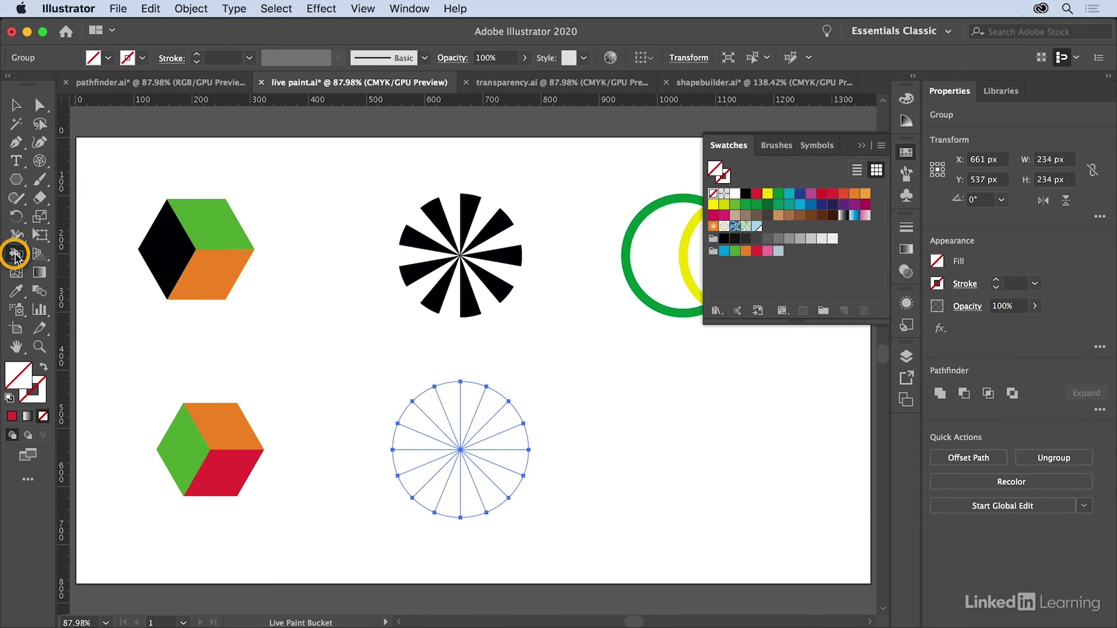
click(428, 429)
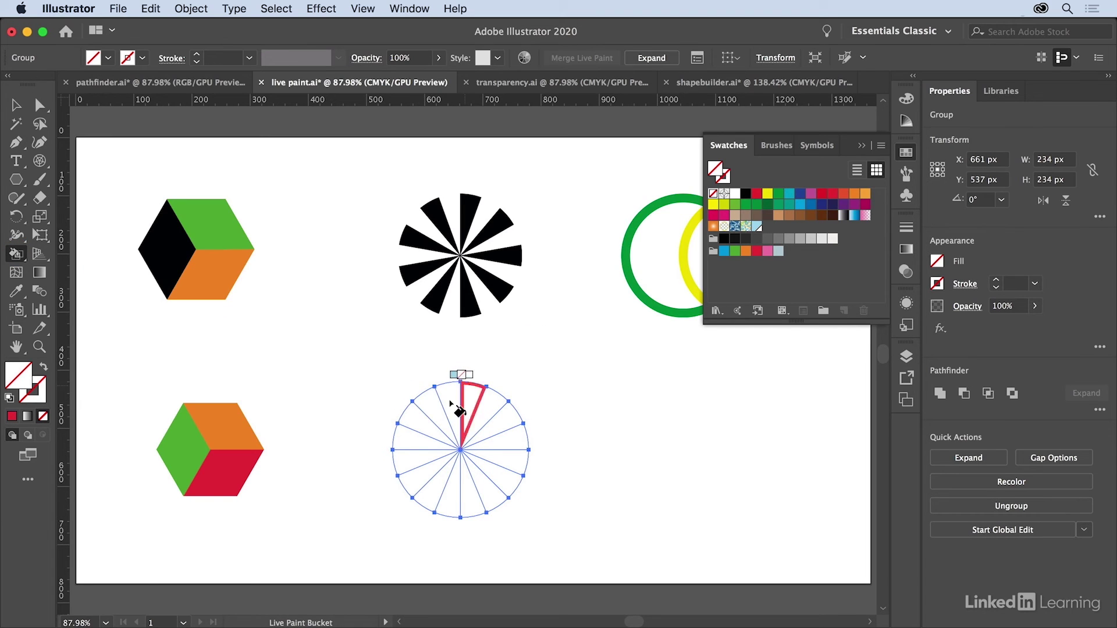
key(Left)
click(419, 422)
click(451, 406)
click(486, 413)
click(506, 439)
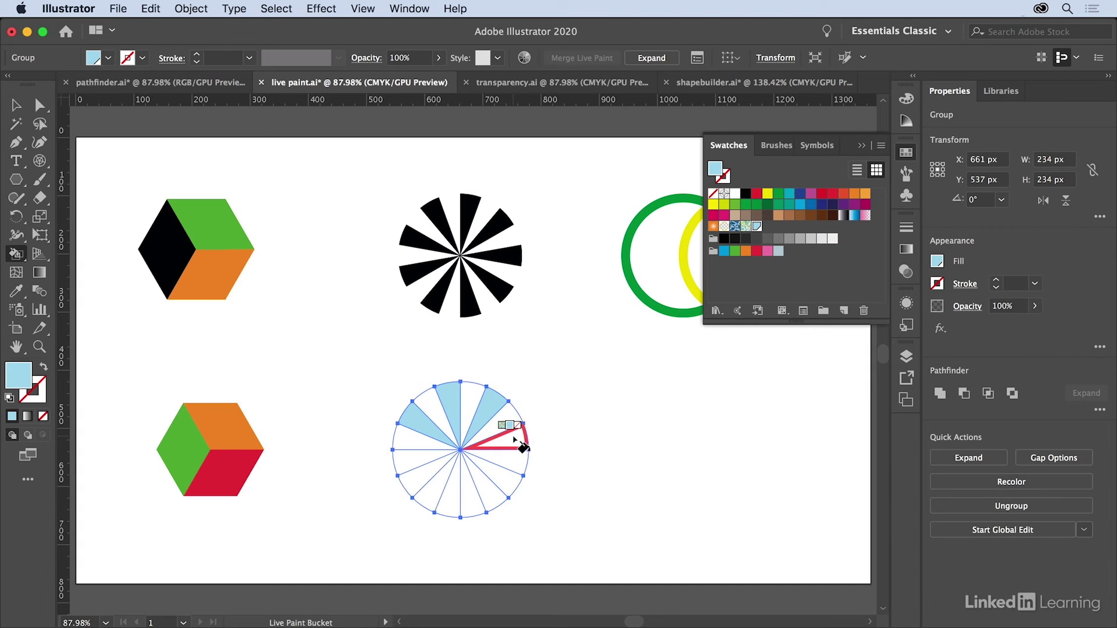
click(500, 486)
click(469, 498)
click(433, 491)
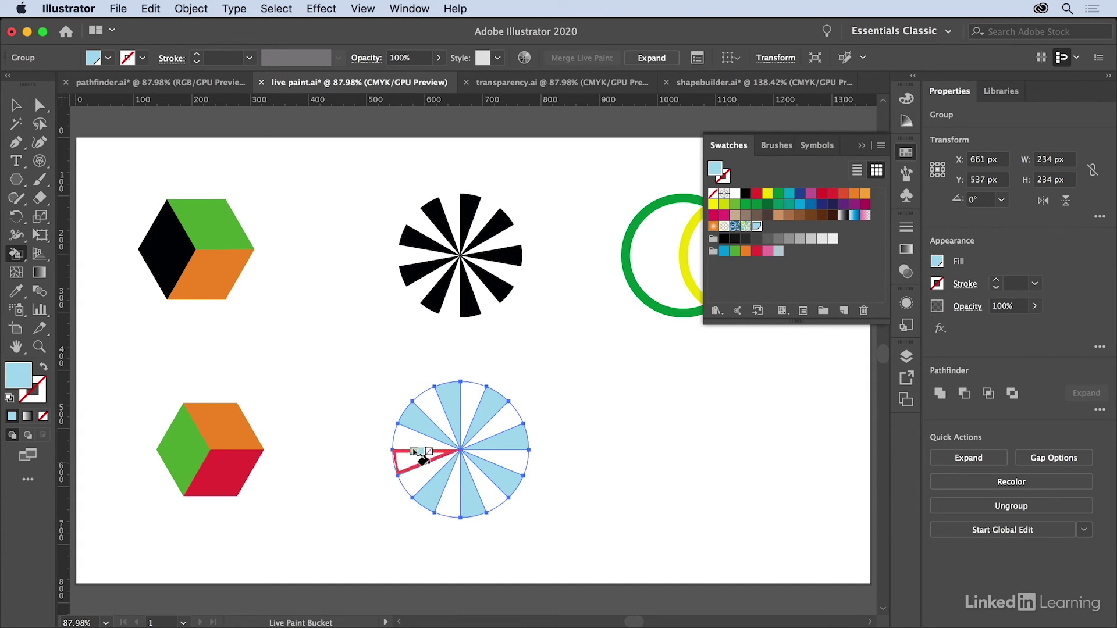
click(414, 460)
- Deselect the finished pinwheel and pan to the empty area on its right
click(15, 105)
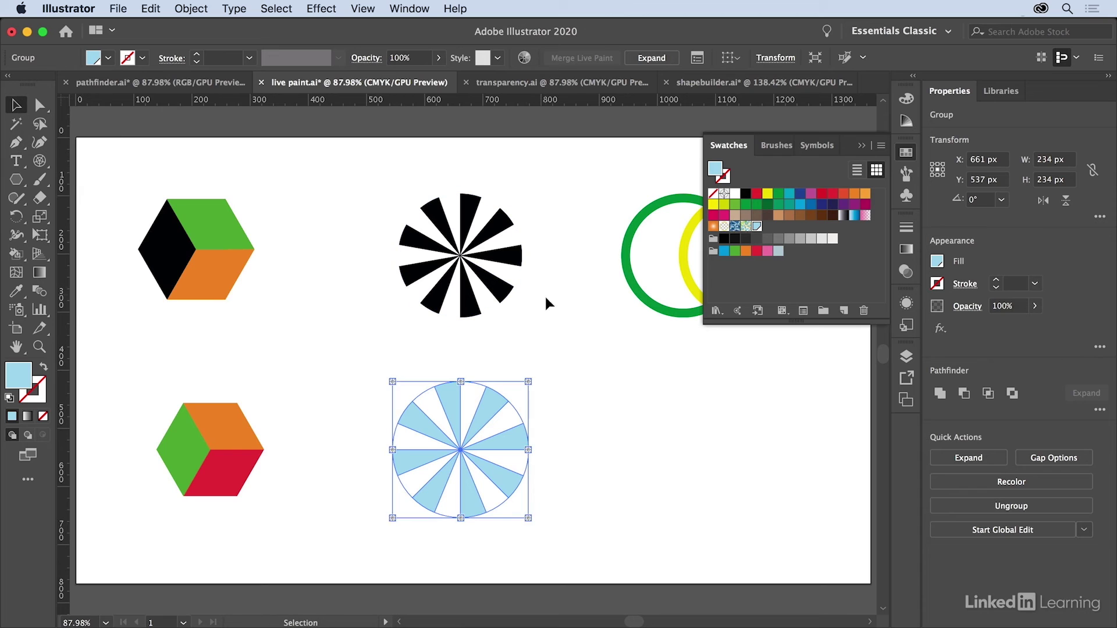
click(591, 338)
drag(675, 394, 469, 392)
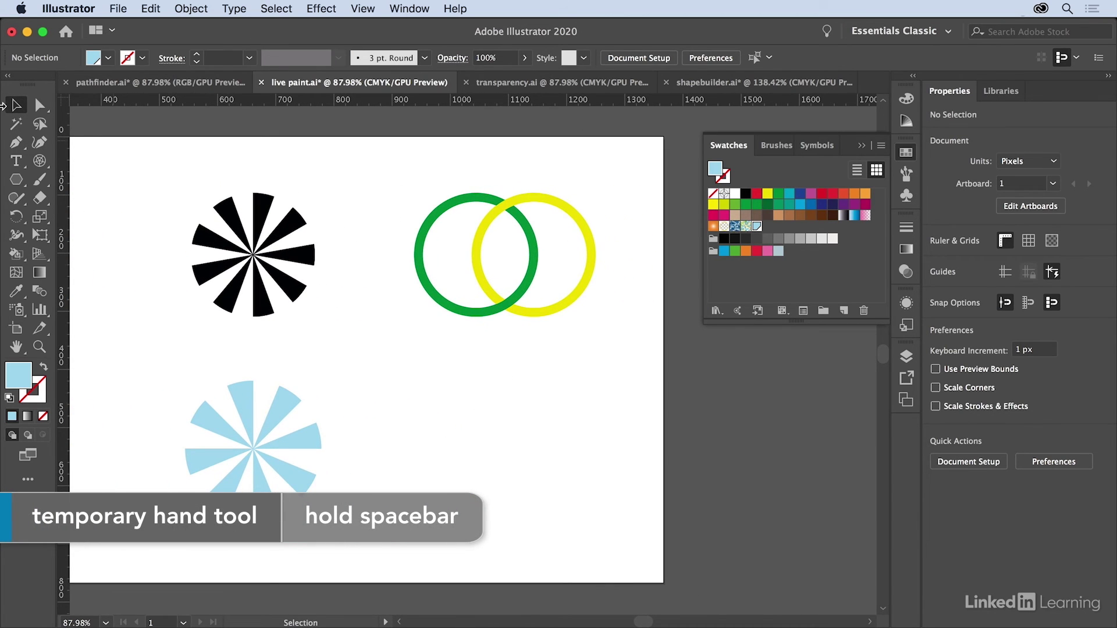
- Draw a light-blue circle right of the pinwheel with no fill and a 30 pt stroke
click(15, 179)
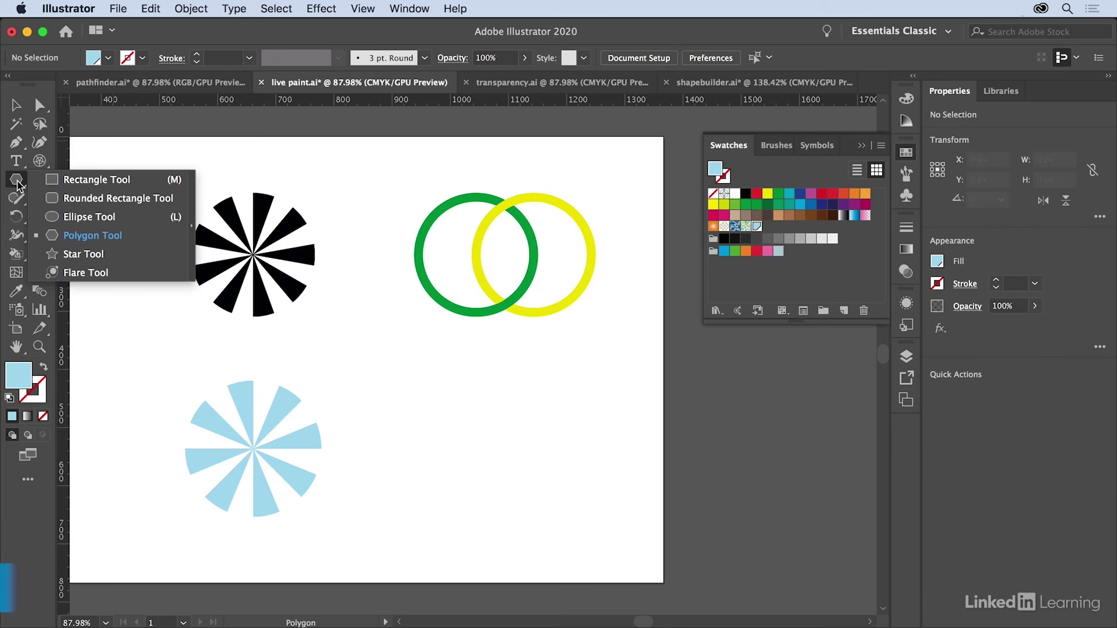
click(85, 219)
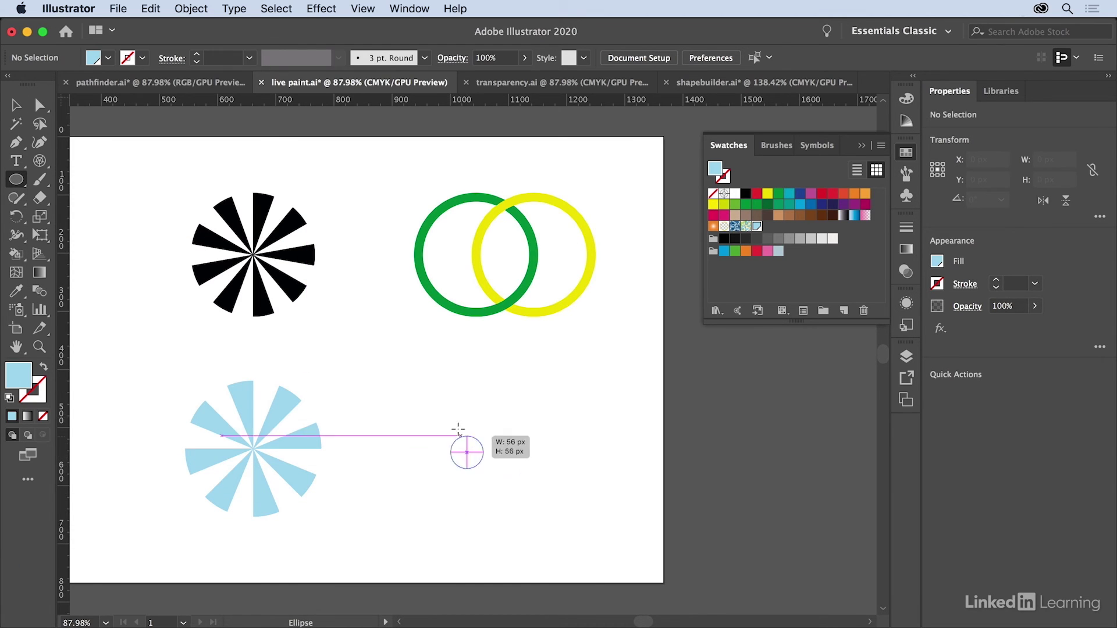
drag(467, 452, 431, 396)
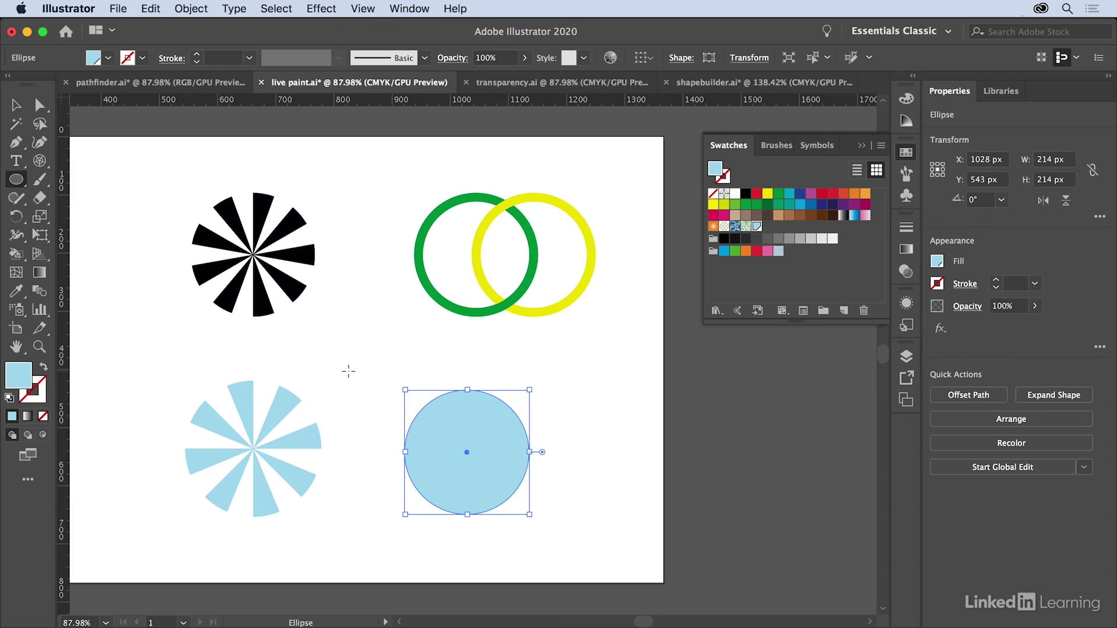
click(44, 370)
click(197, 54)
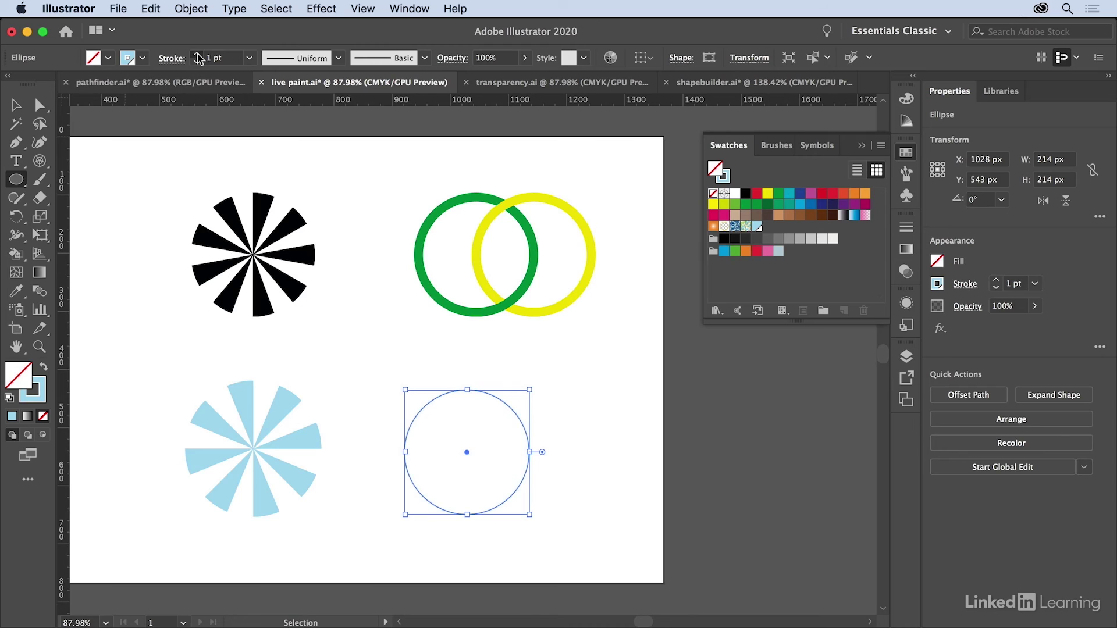
click(197, 54)
click(197, 54)
text(30)
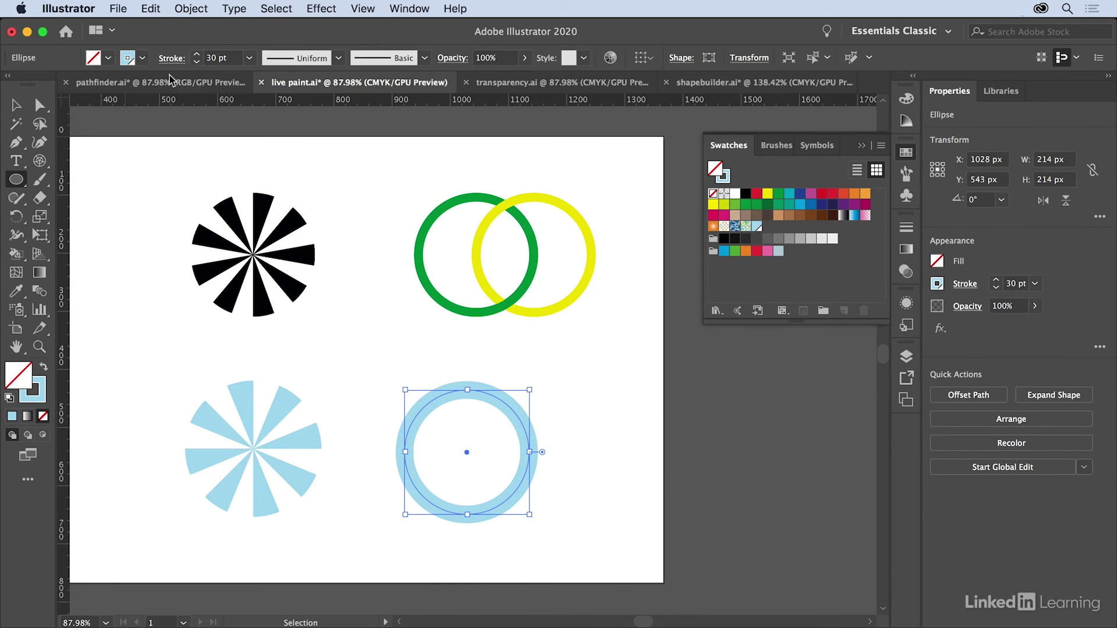
click(18, 106)
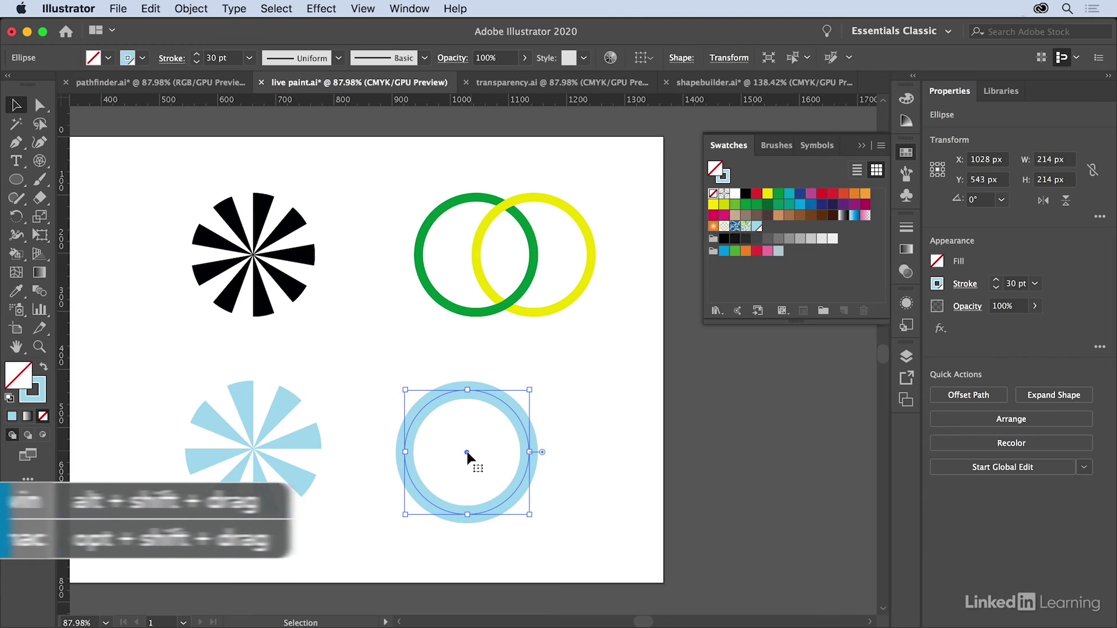
- Duplicate the ring to the right, give the copy a light-green stroke, and select both rings
drag(468, 453, 528, 454)
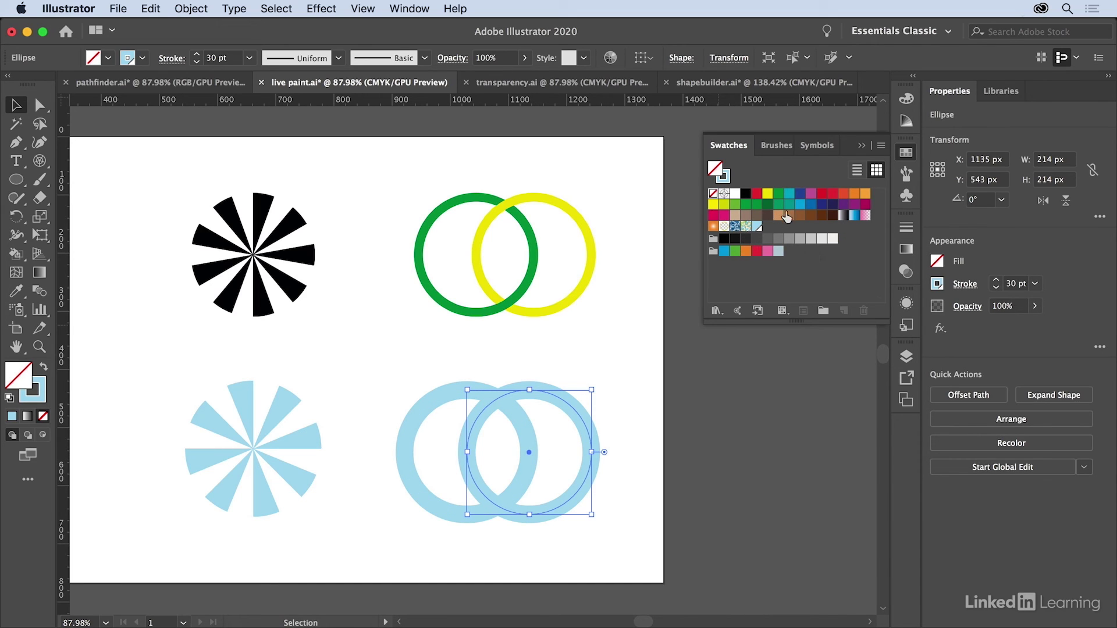
click(780, 197)
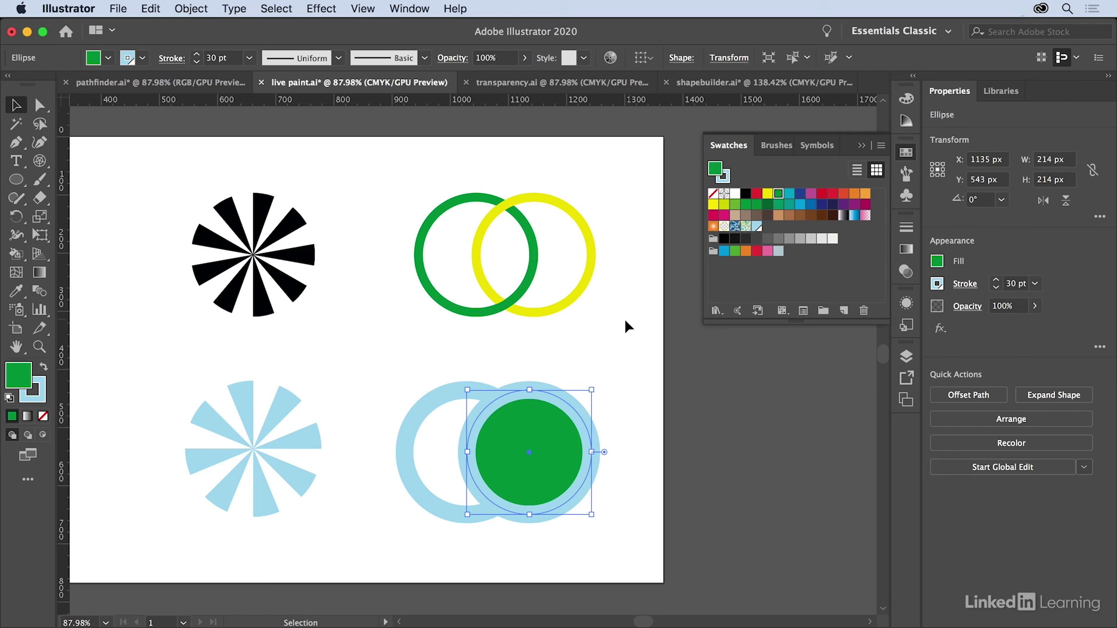
key(ctrl+z)
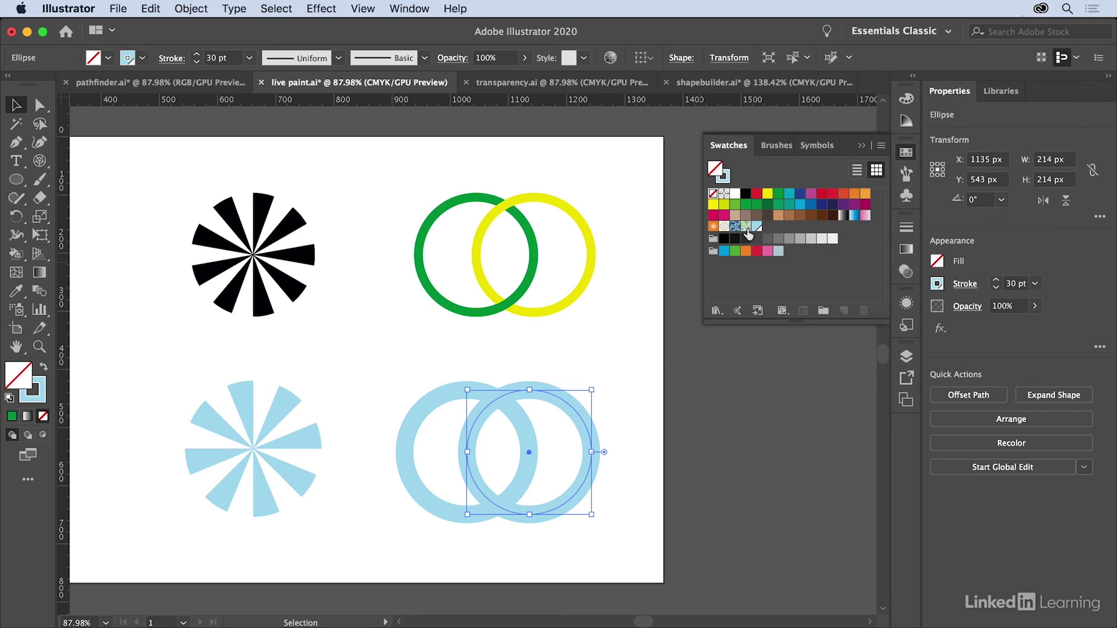
click(724, 178)
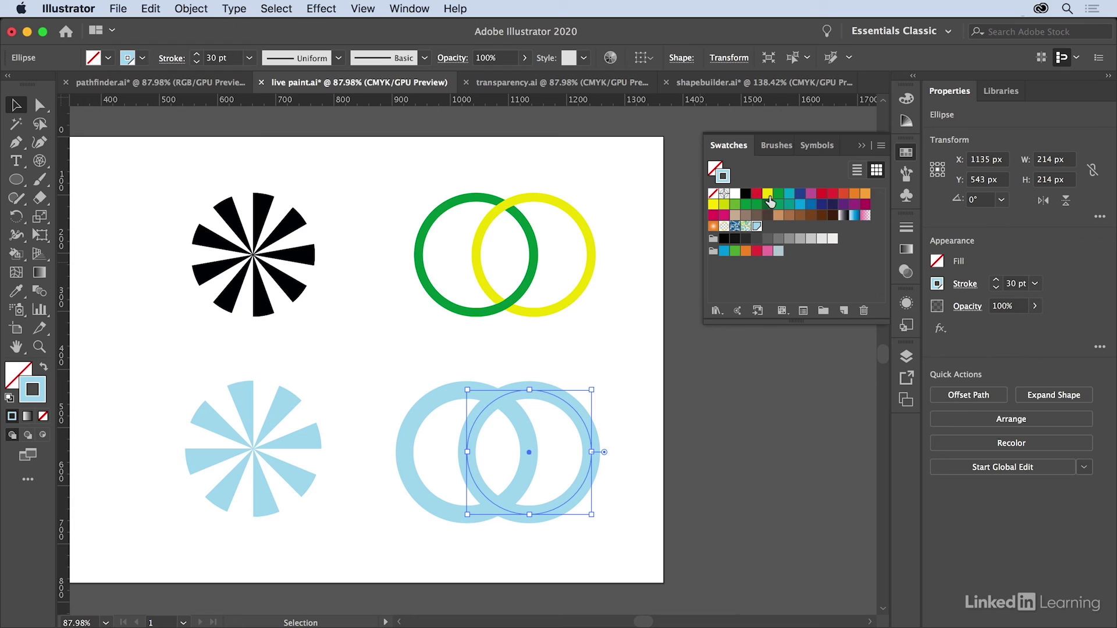
click(735, 204)
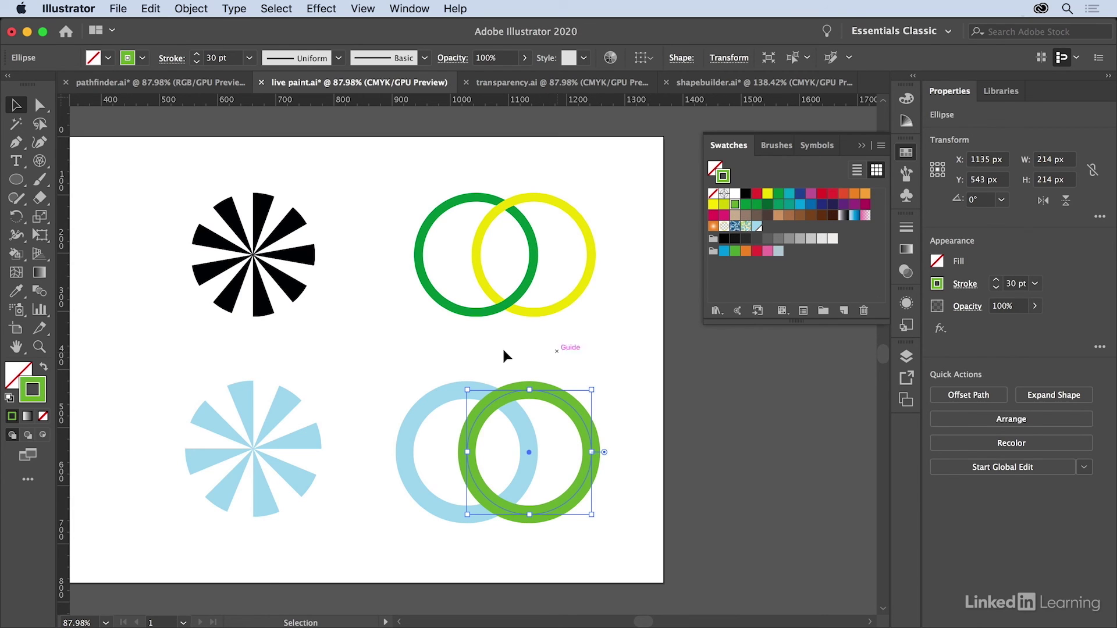
drag(401, 368, 572, 530)
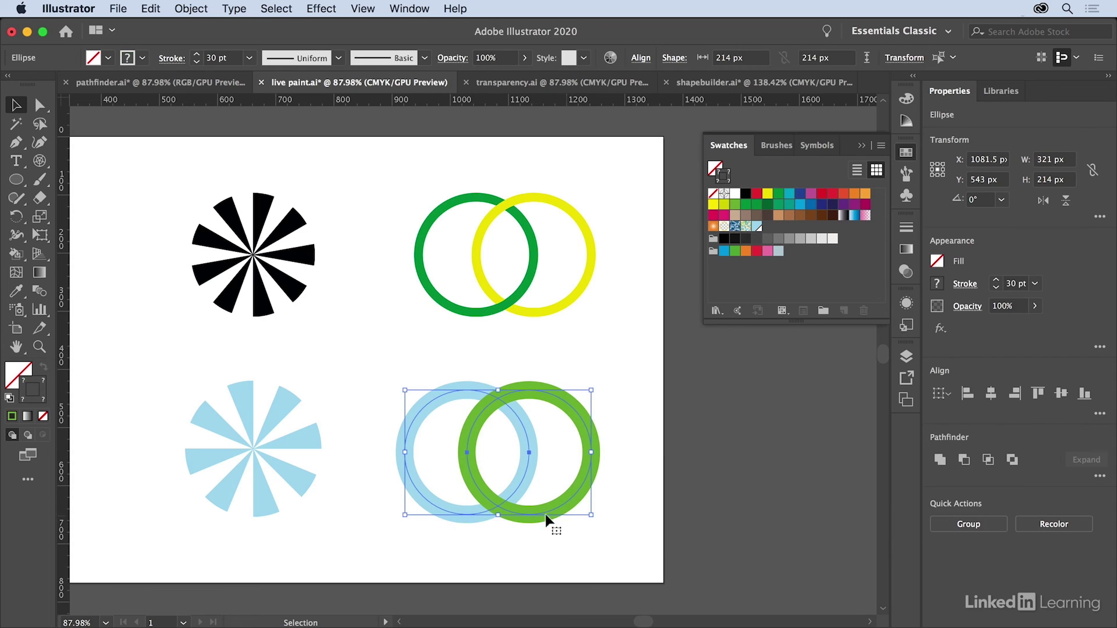
- Outline the ring strokes, make them a Live Paint group, and paint their top overlap light blue
click(192, 8)
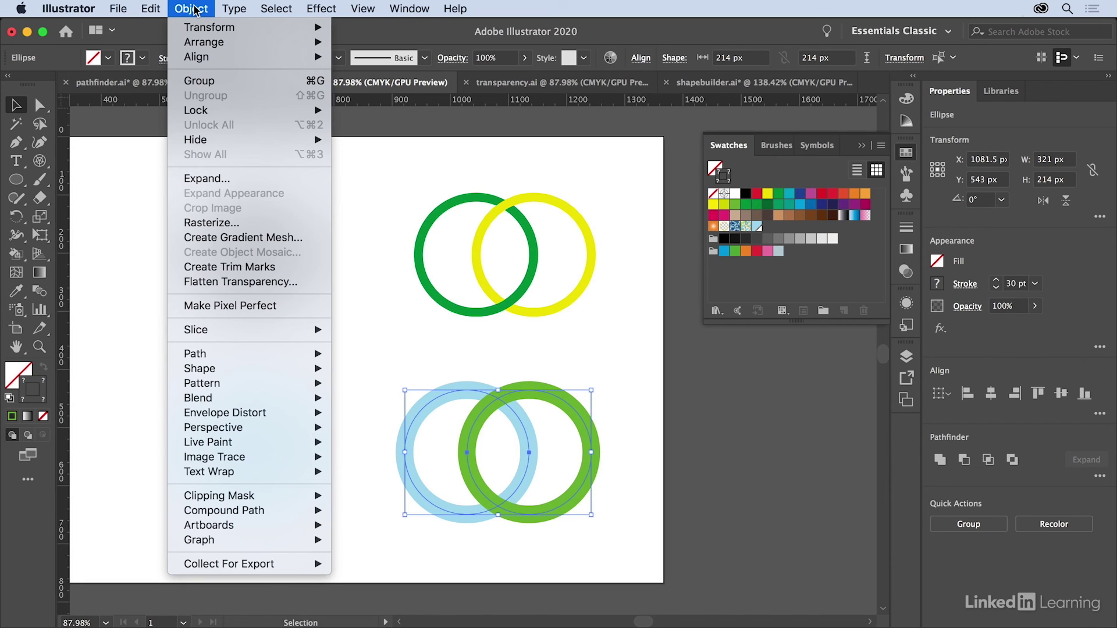
mouse_move(197, 353)
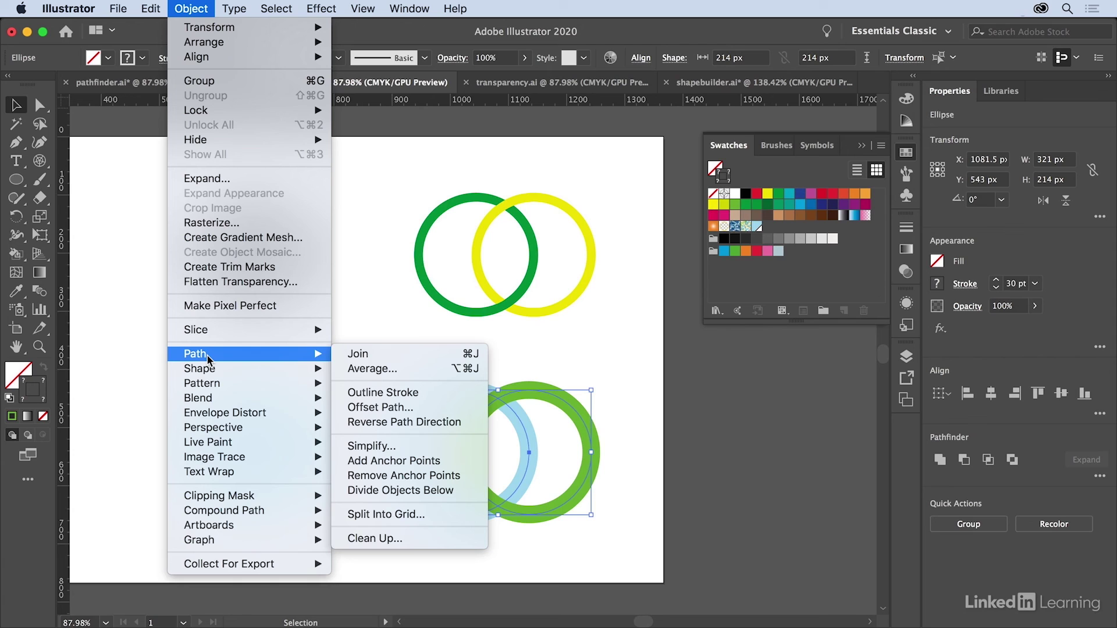
click(414, 393)
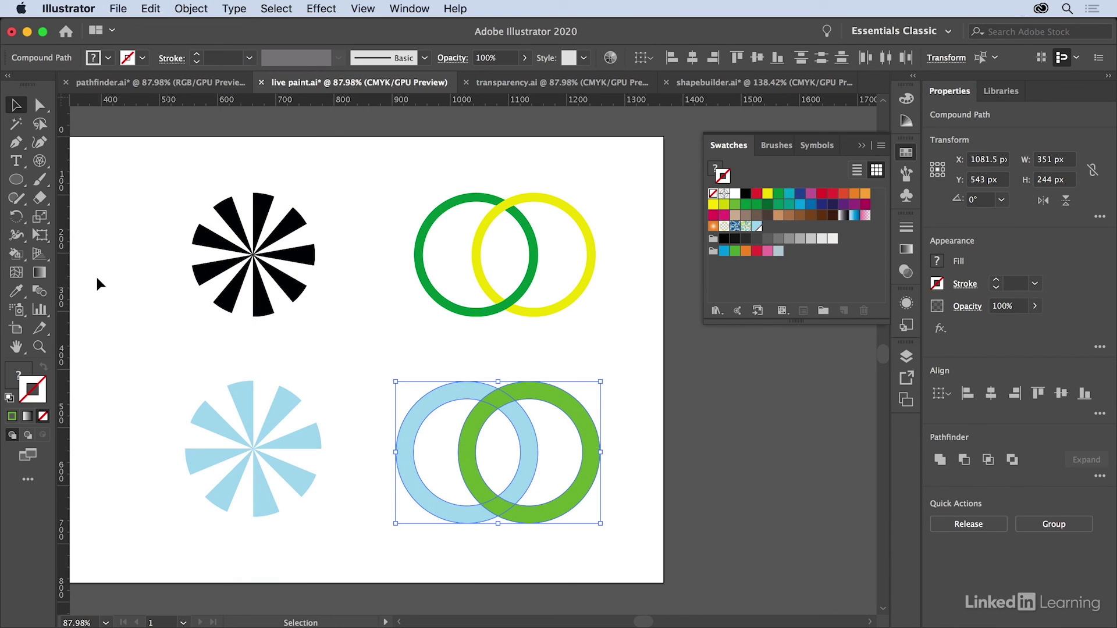
click(15, 255)
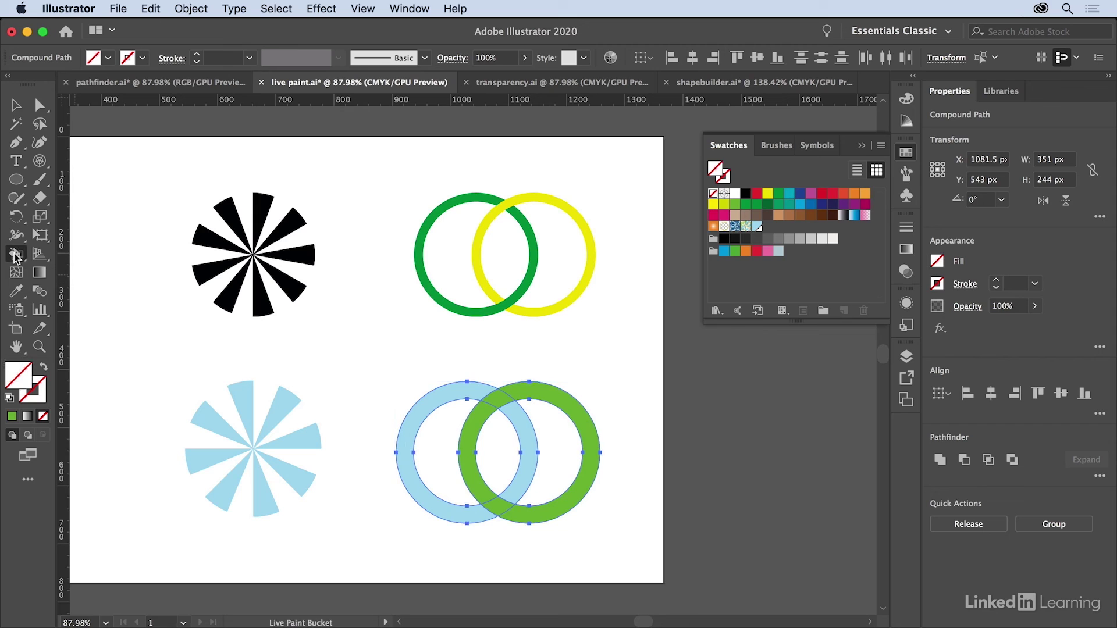
click(500, 401)
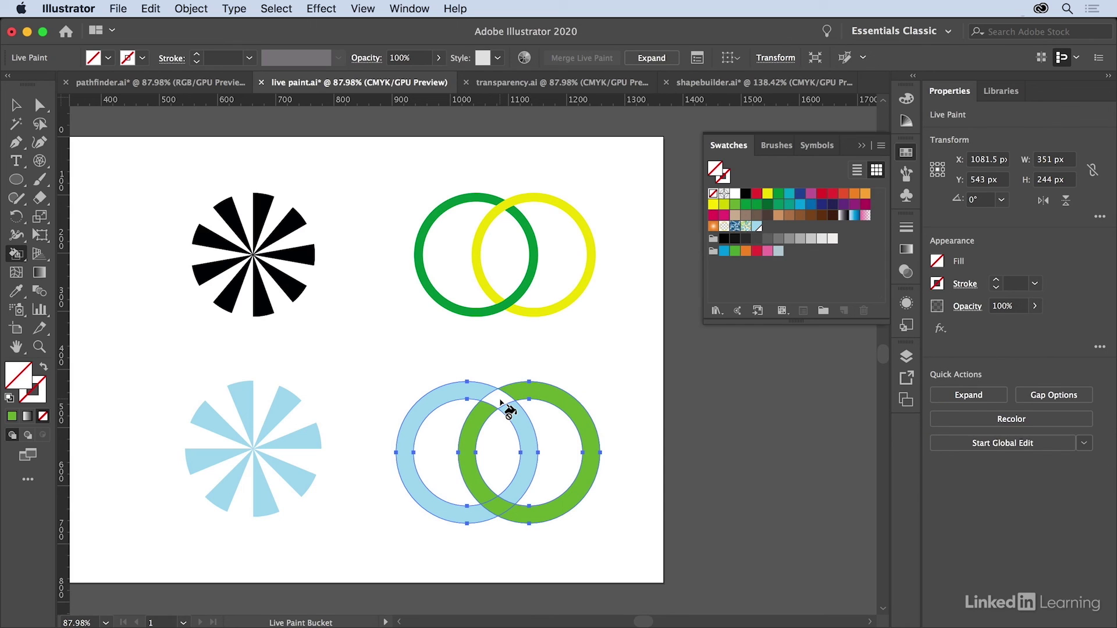
key(Left)
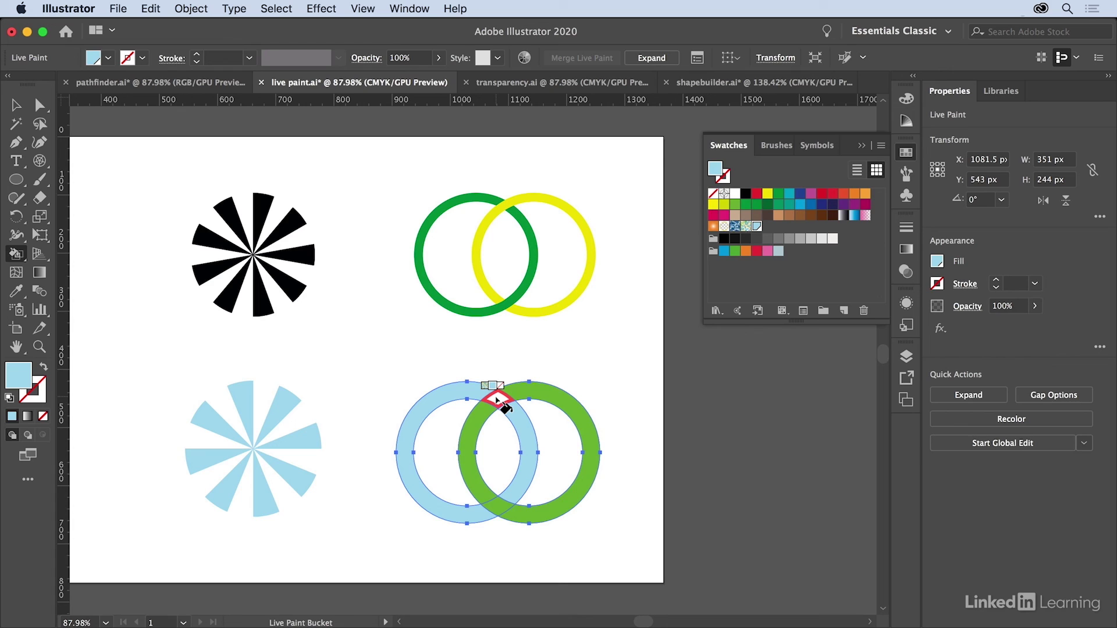
click(16, 106)
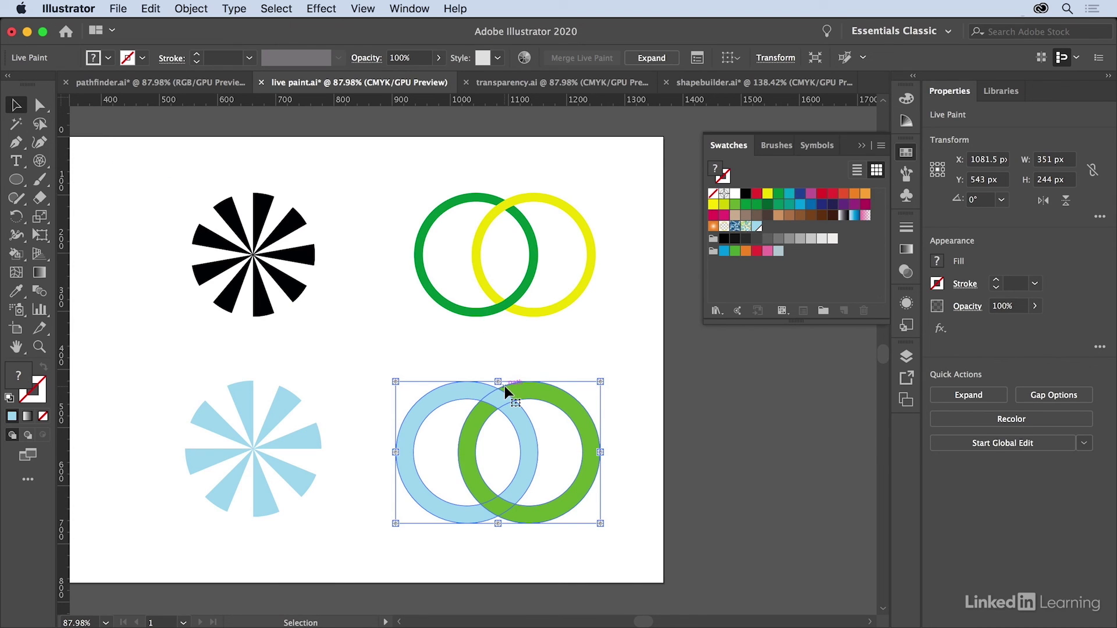
click(443, 353)
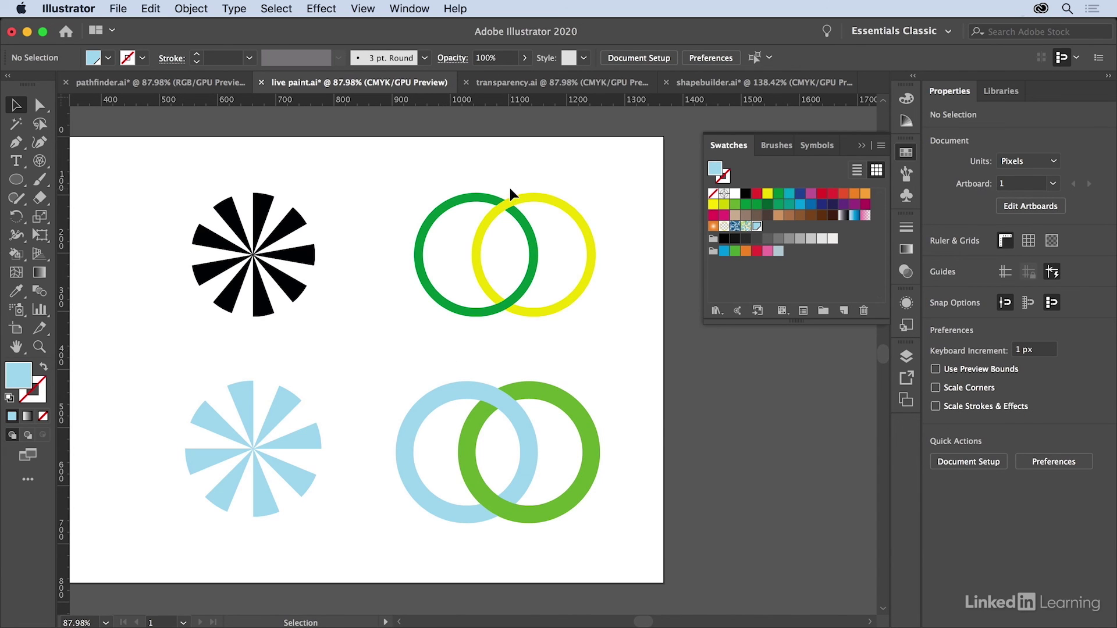
- Switch to transparency.ai and select the single light-blue triangle
click(528, 82)
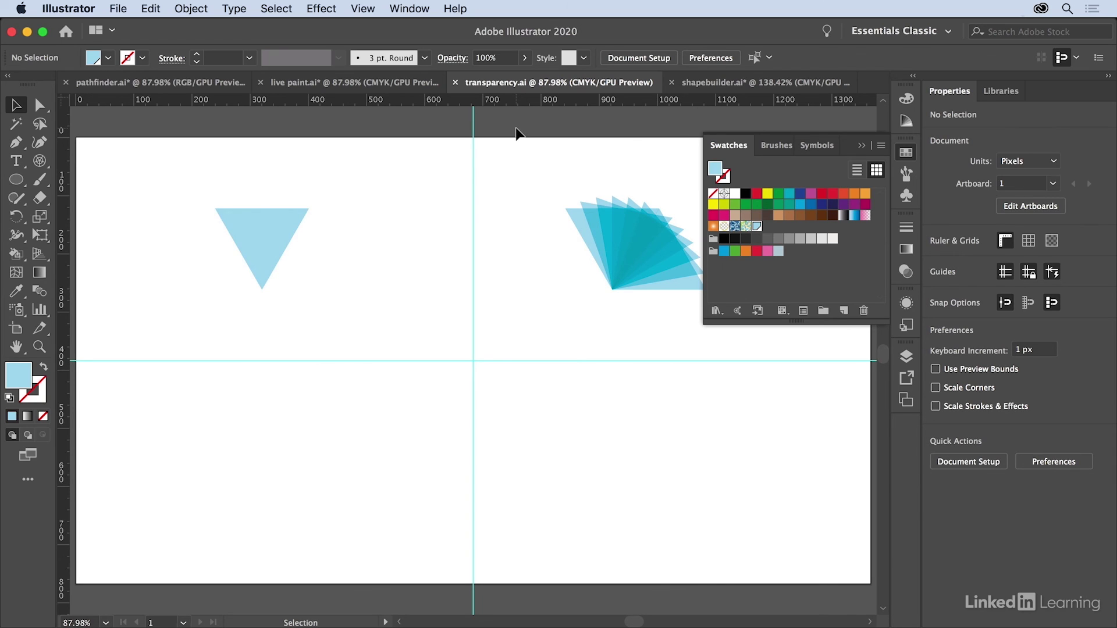
click(274, 233)
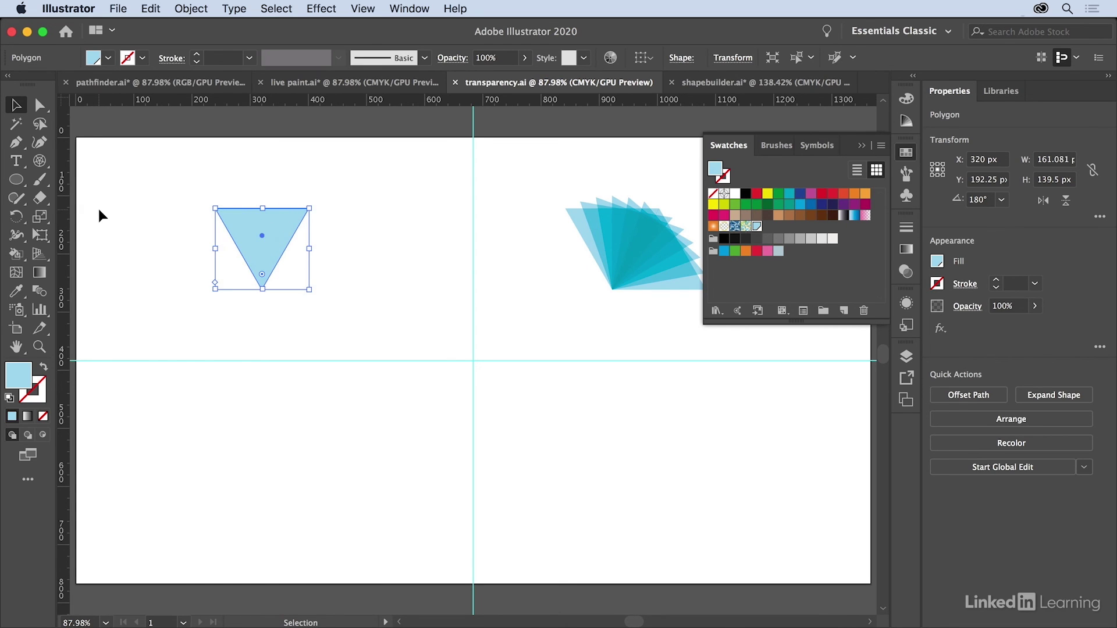
click(17, 216)
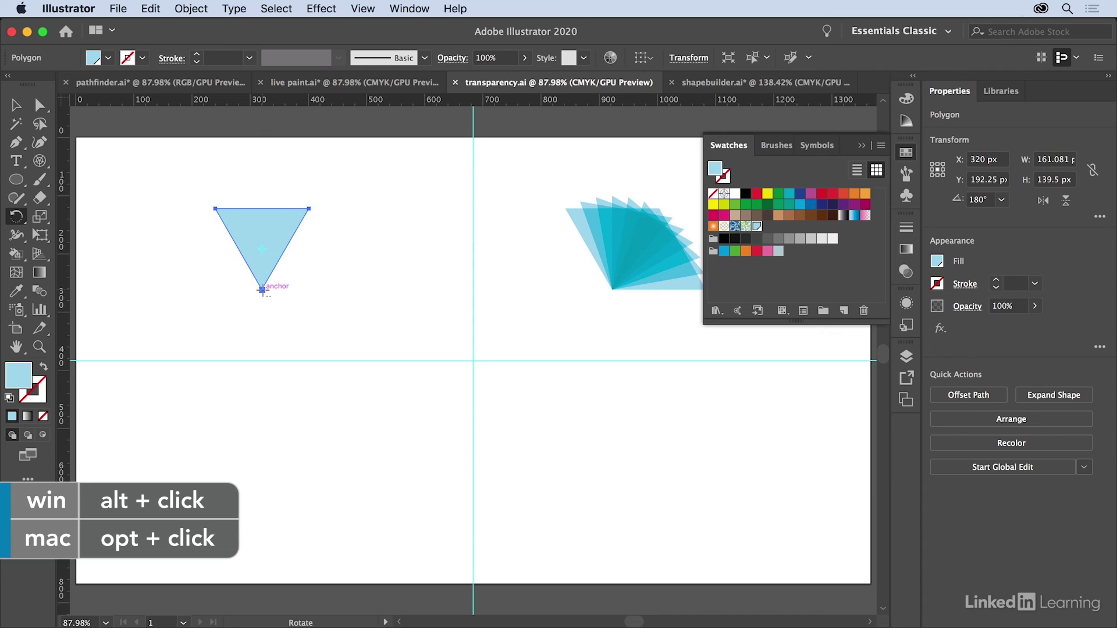
- Copy the triangle rotated −10° around its bottom point
alt+click(263, 289)
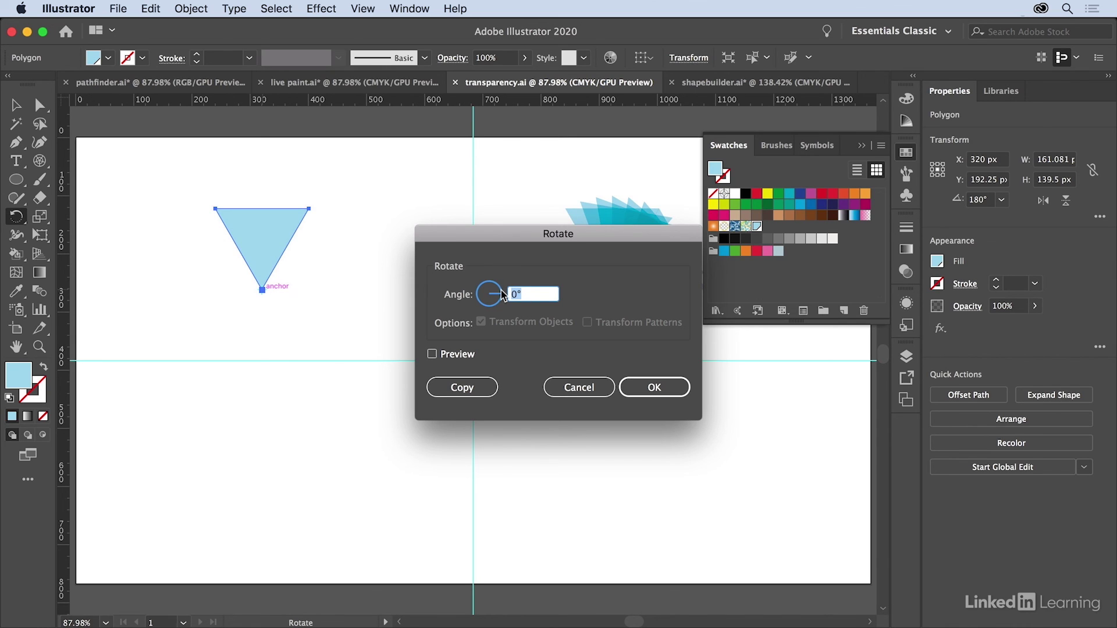
text(-10)
click(432, 354)
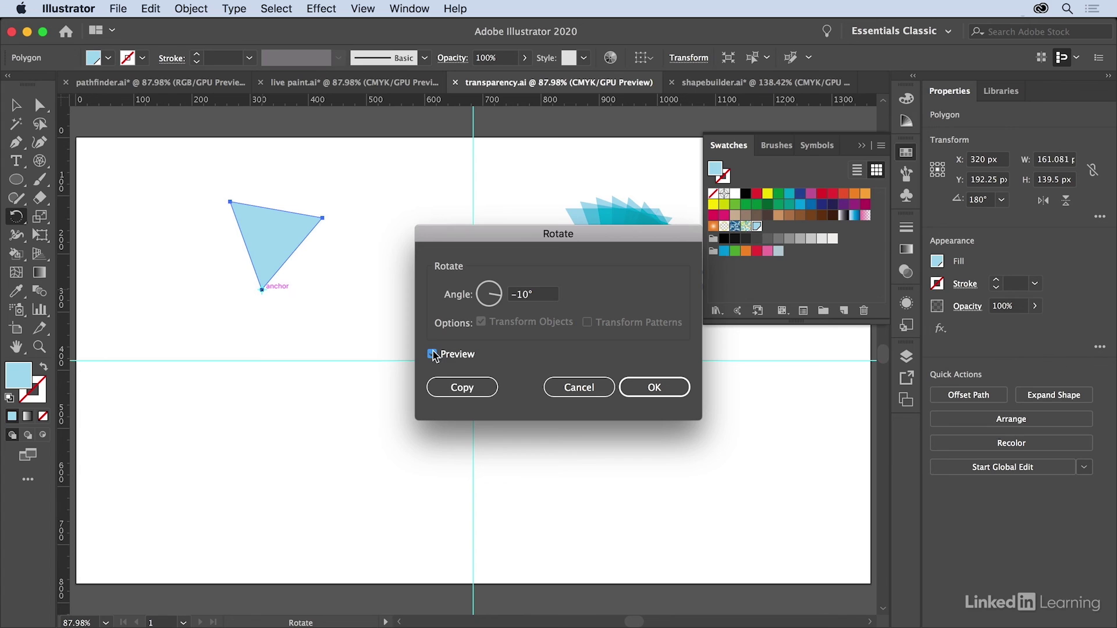
click(458, 391)
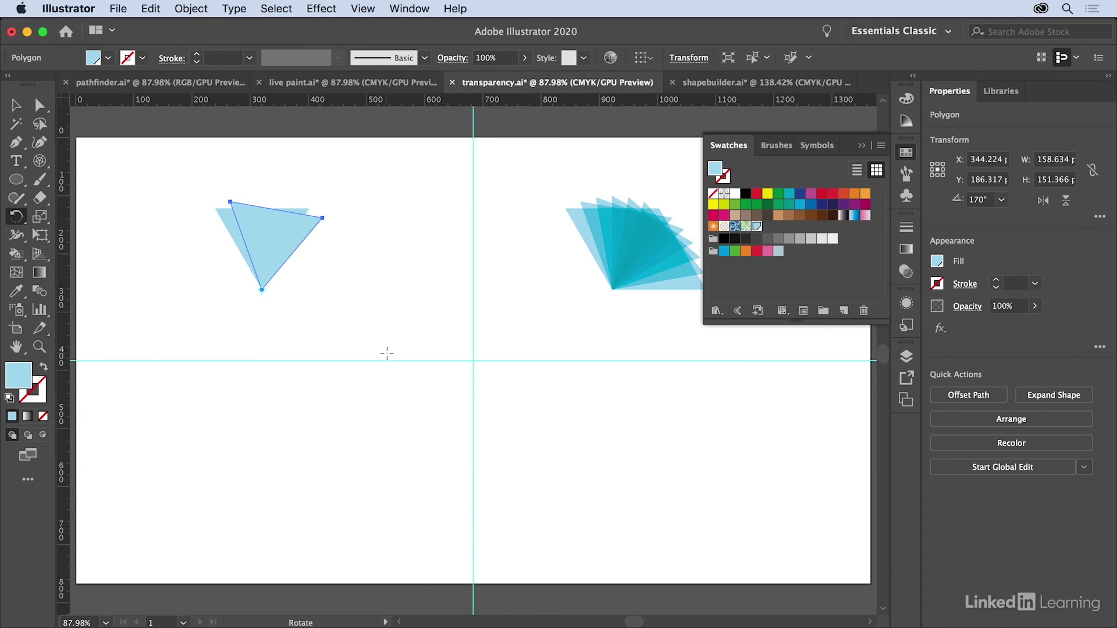
- Repeat the −10° rotated copy to extend the triangle fan, removing the extra copy
key(v)
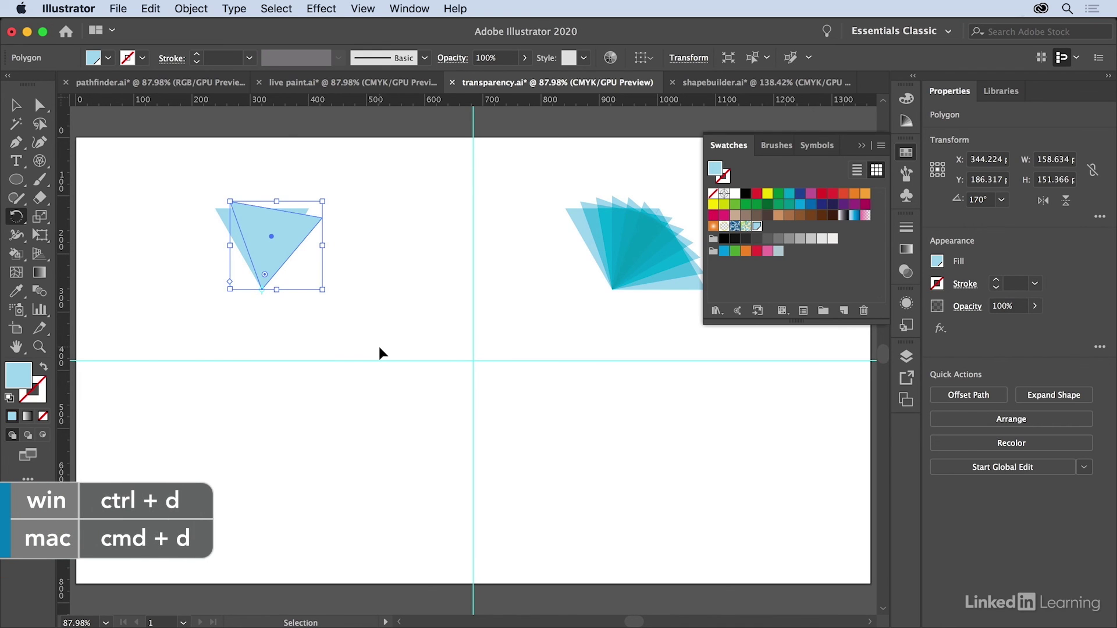
key(super+d)
key(super+d)
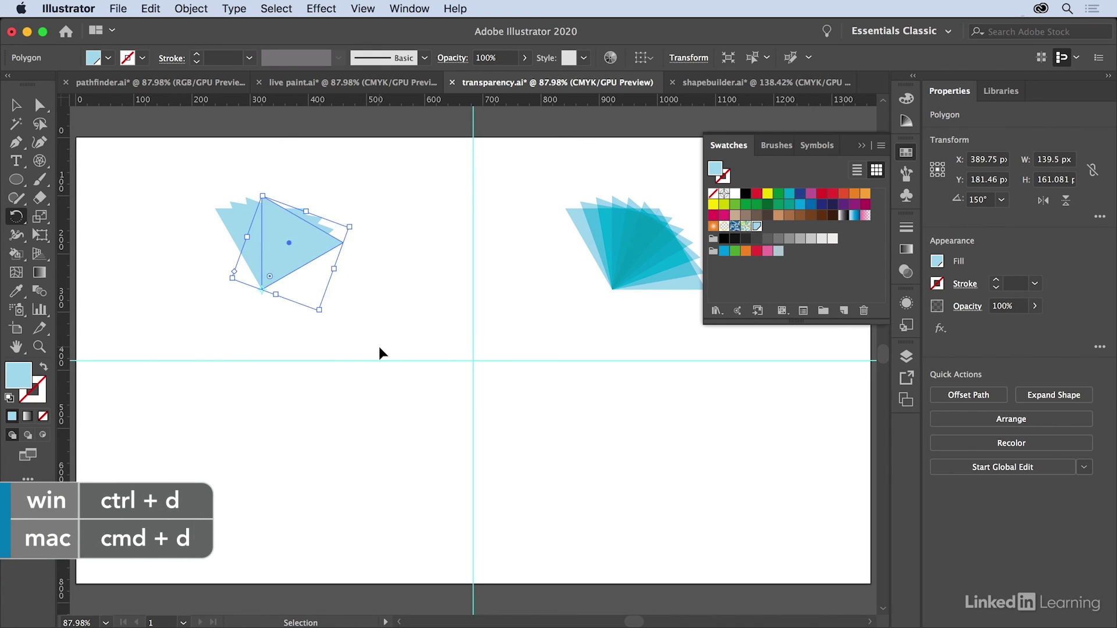
key(super+d)
key(super+z)
key(r)
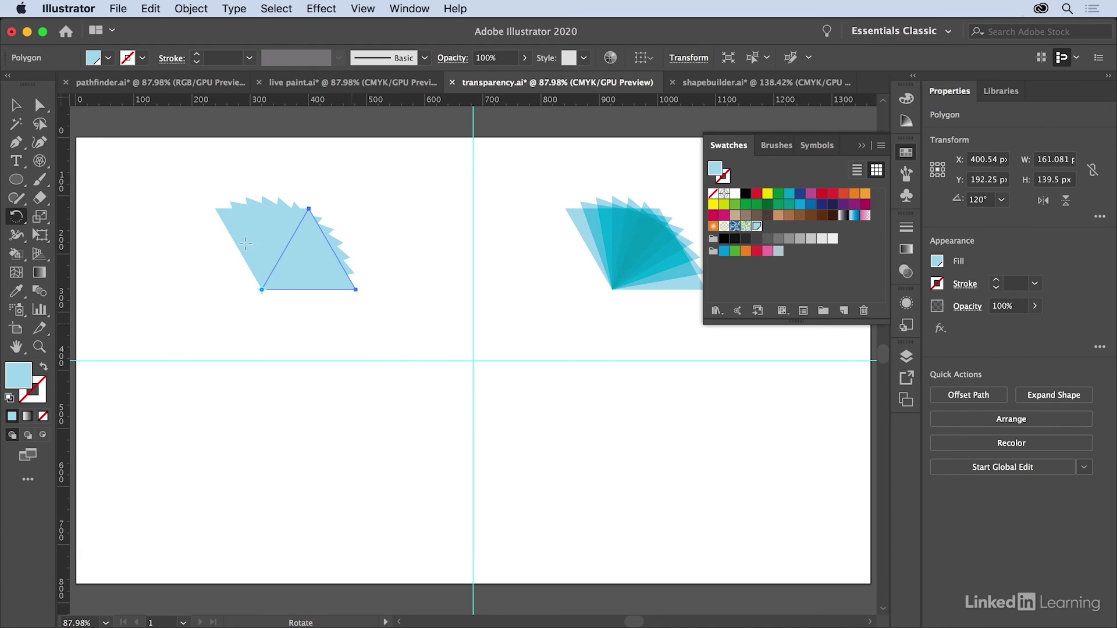
click(16, 104)
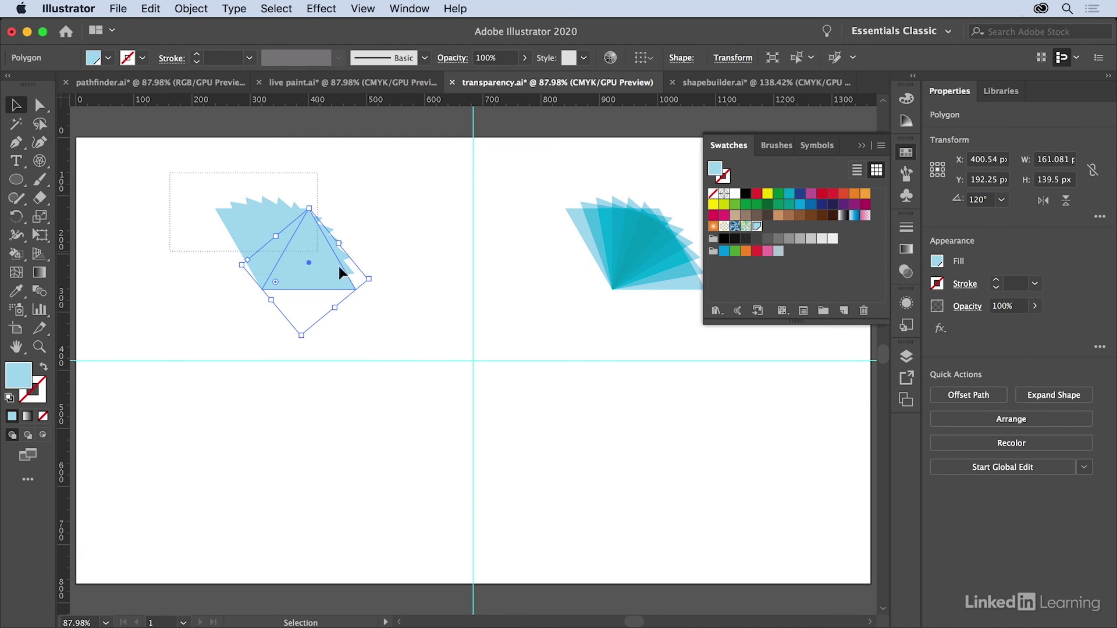
- Set all triangles in the fan to Multiply blending mode
drag(338, 266, 398, 326)
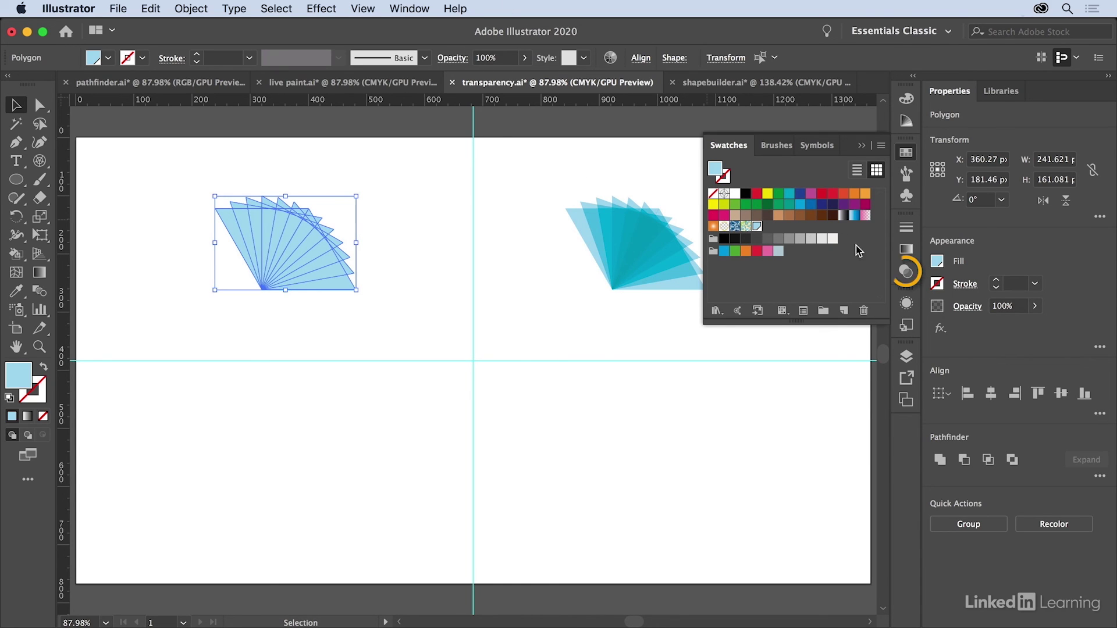
click(907, 272)
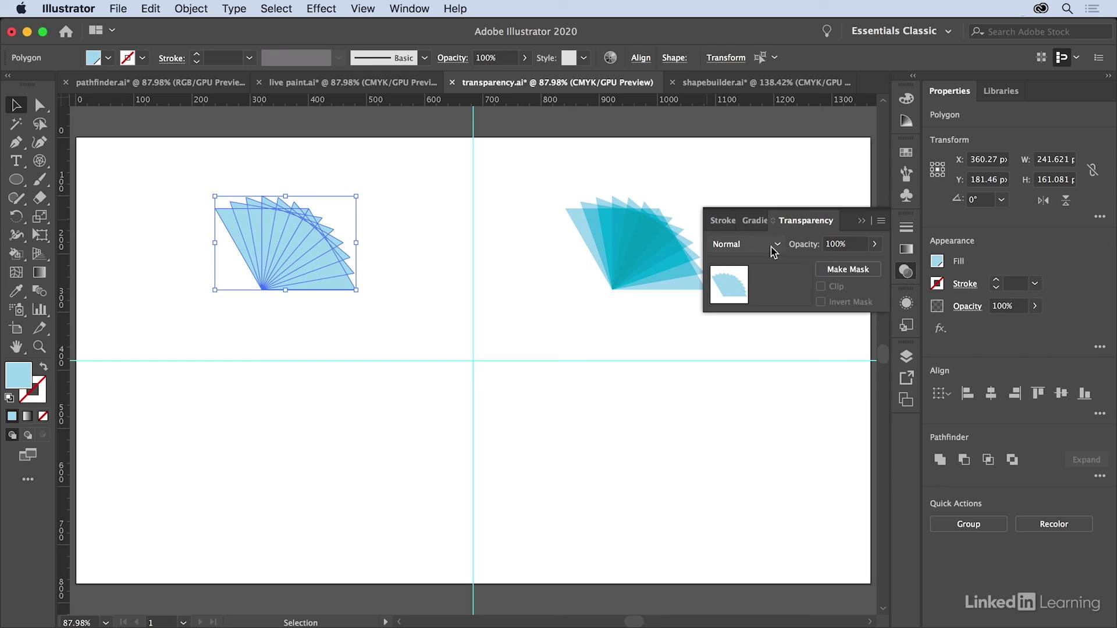
click(776, 247)
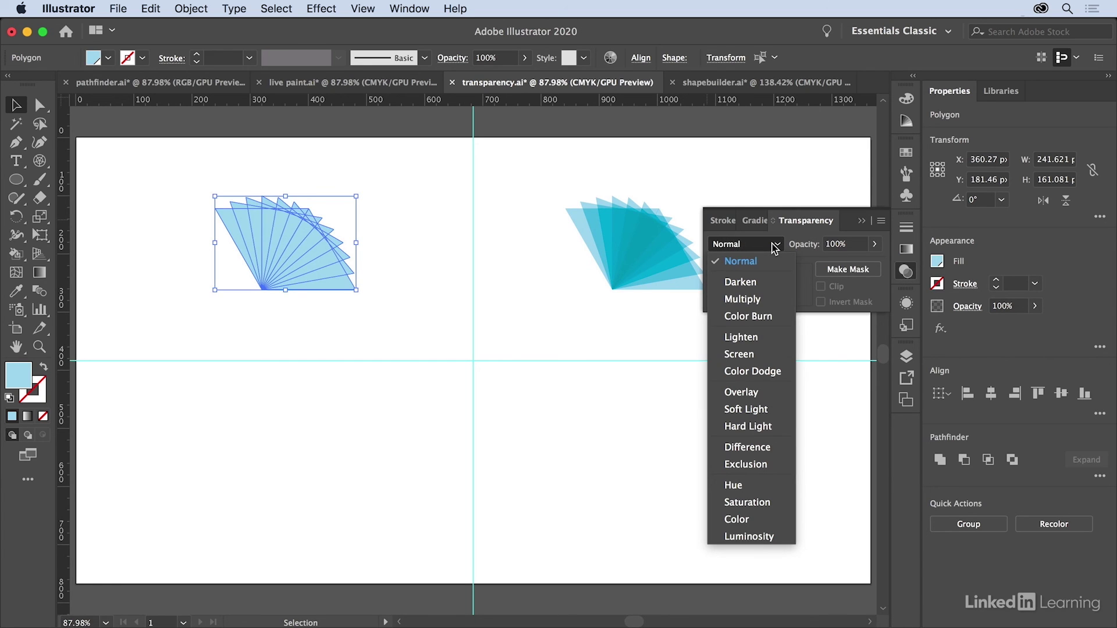
click(763, 299)
click(375, 167)
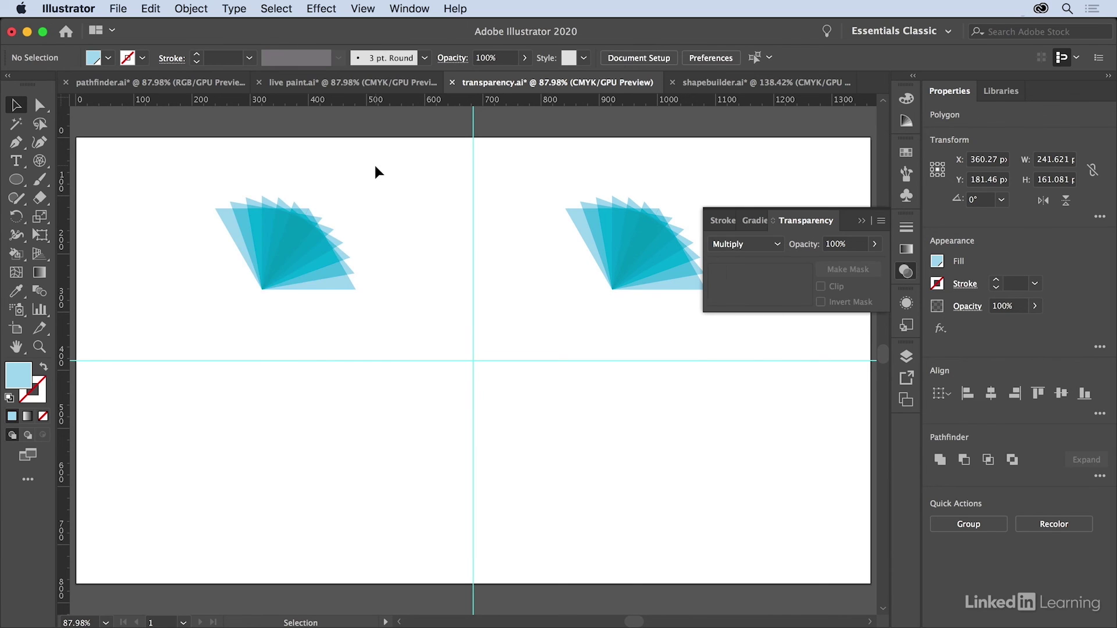